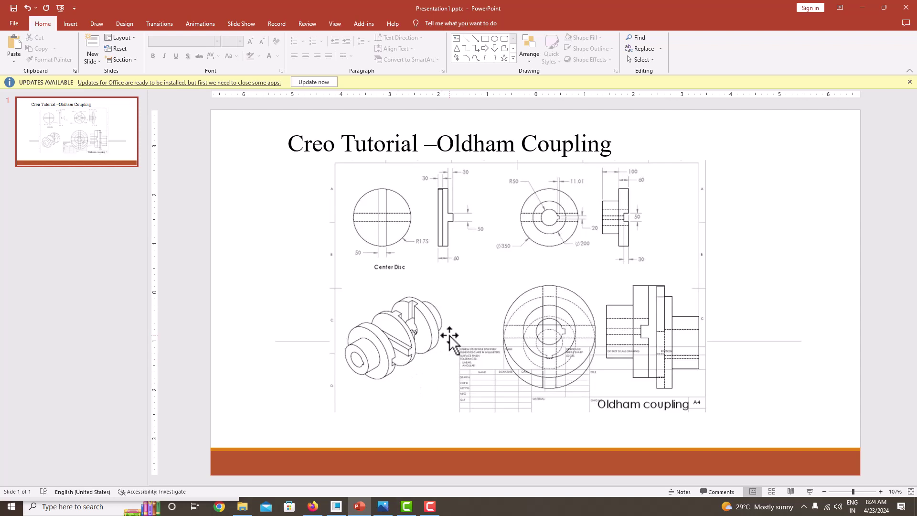
- Create a new assembly ASM0001 from the mmns_asm_design_abs template instead of the default
{"action": "left_click", "coordinate": [334, 507]}
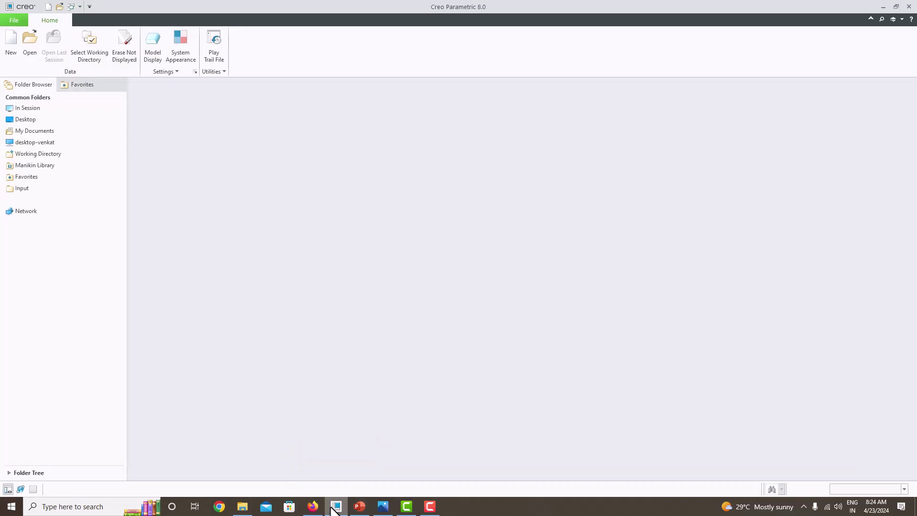
{"action": "left_click", "coordinate": [11, 46]}
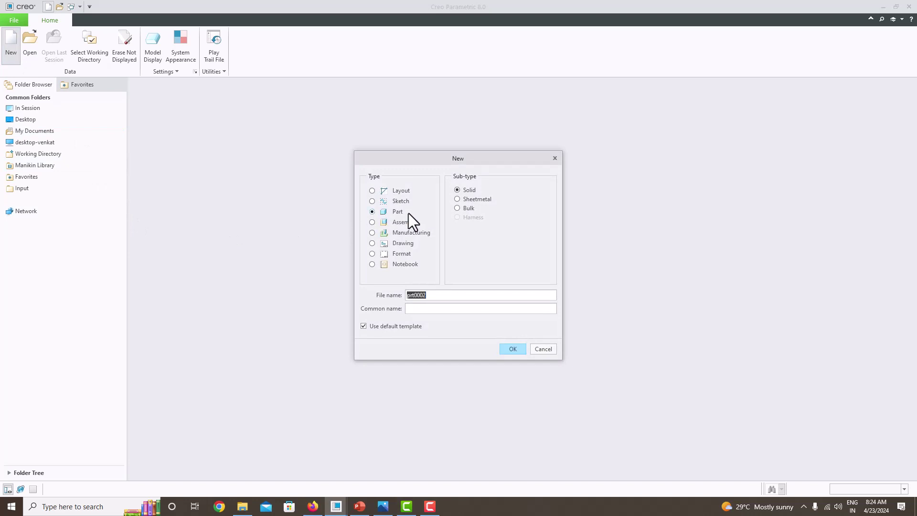
{"action": "left_click", "coordinate": [394, 223]}
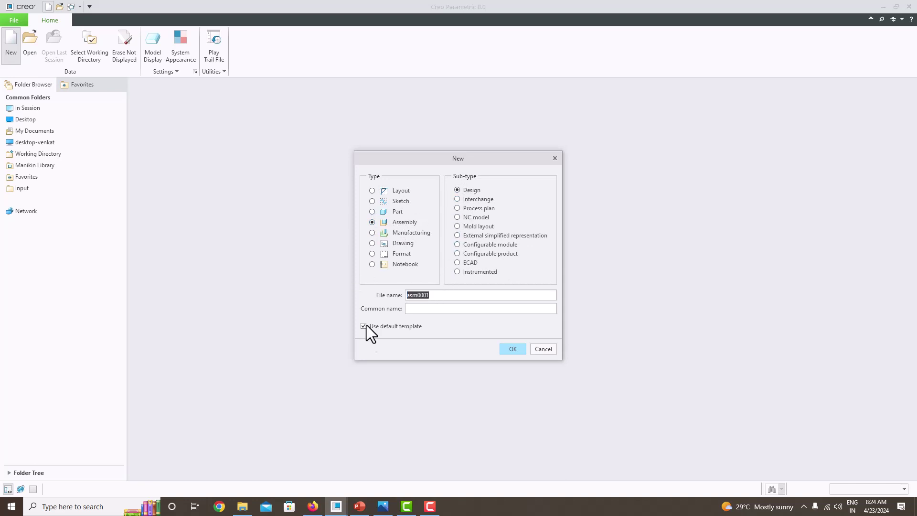
{"action": "left_click", "coordinate": [385, 329]}
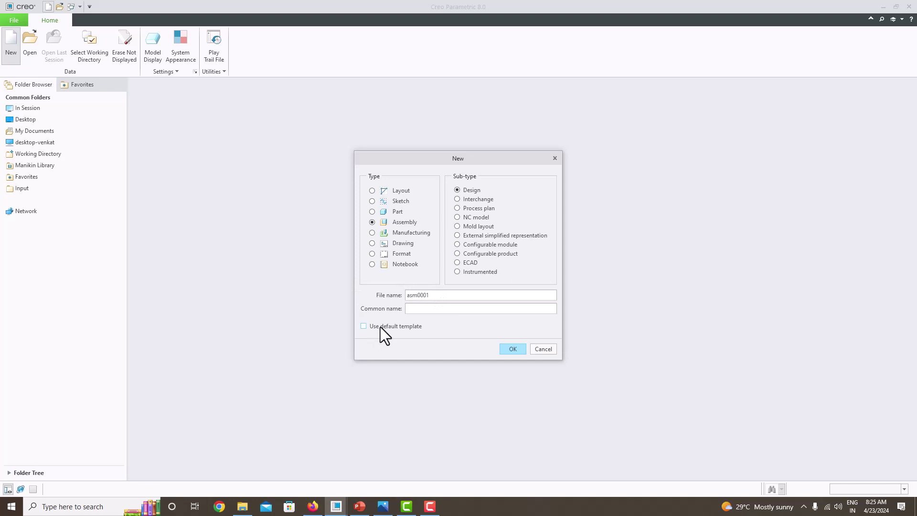
{"action": "left_click", "coordinate": [505, 347]}
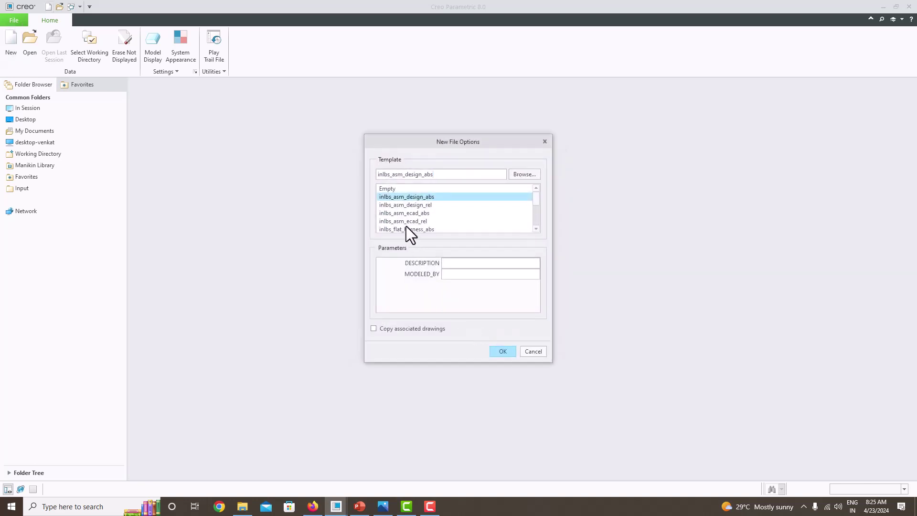
{"action": "scroll", "coordinate": [406, 225], "scroll_direction": "down", "scroll_amount": 1}
{"action": "scroll", "coordinate": [405, 225], "scroll_direction": "down", "scroll_amount": 2}
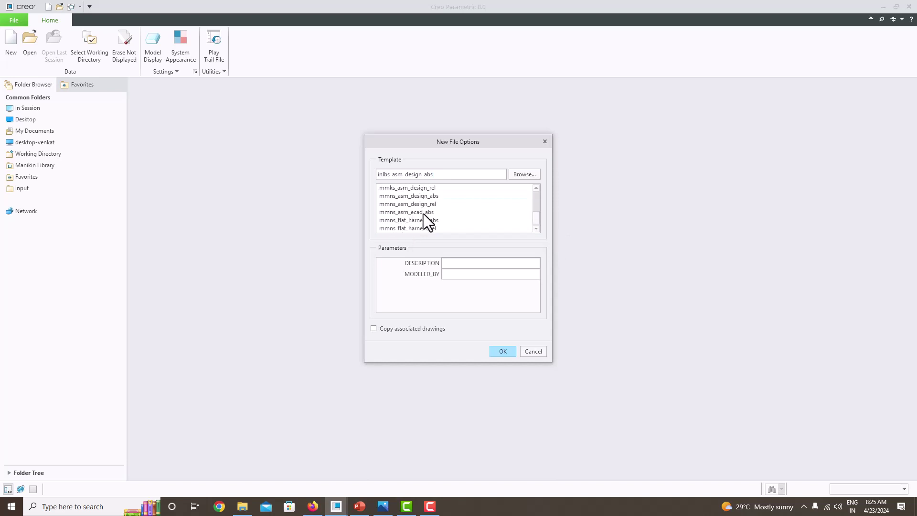
{"action": "left_click", "coordinate": [390, 196]}
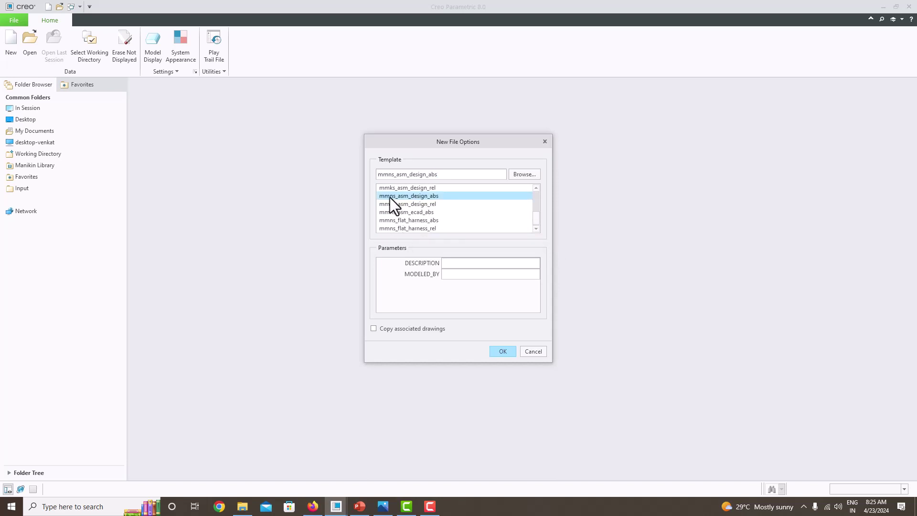
{"action": "left_click", "coordinate": [498, 355]}
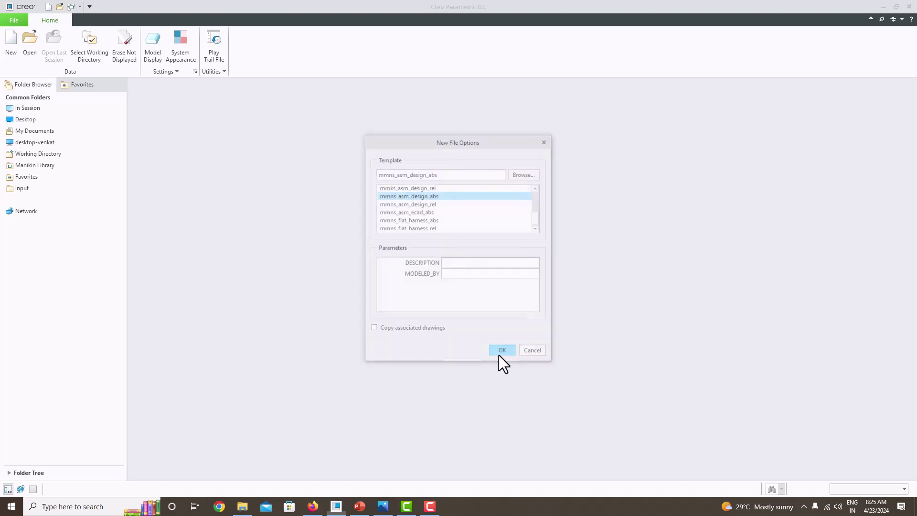
- Show all datum features and snap the Creo window to the right half of the screen
{"action": "left_click", "coordinate": [553, 88]}
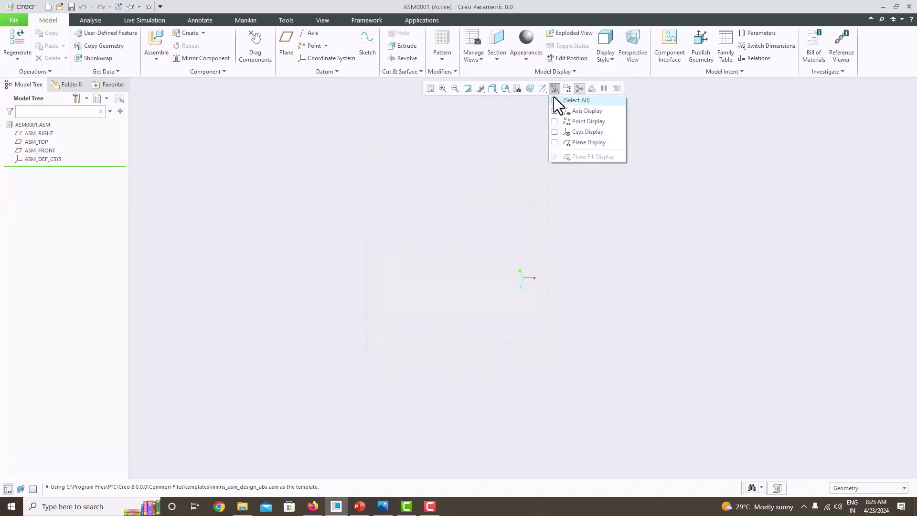
{"action": "left_click", "coordinate": [555, 98]}
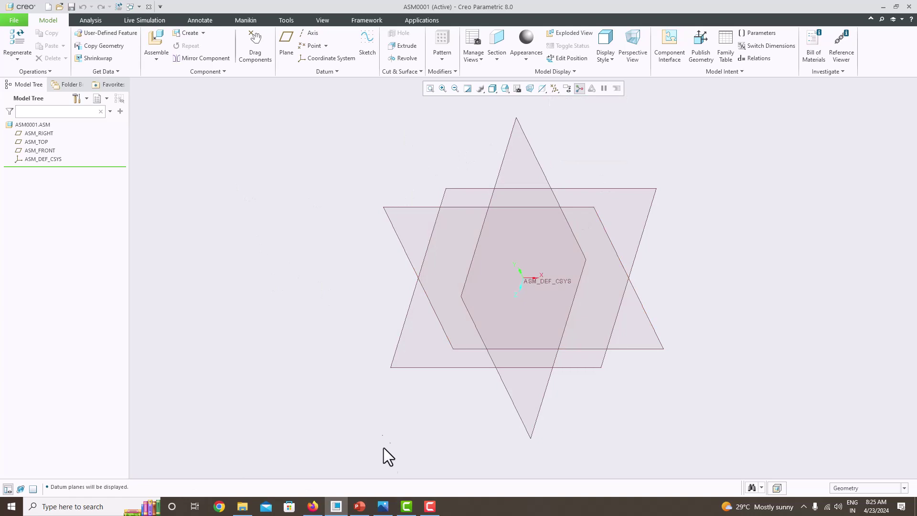
{"action": "key", "text": "super+Right"}
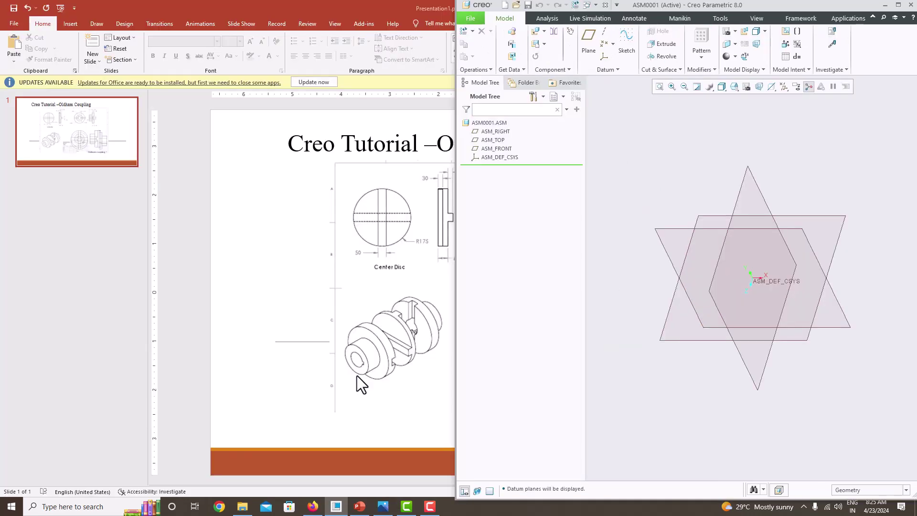
- Place the Oldham coupling reference drawing on the left, zoomed out to its title block
{"action": "left_click", "coordinate": [373, 503]}
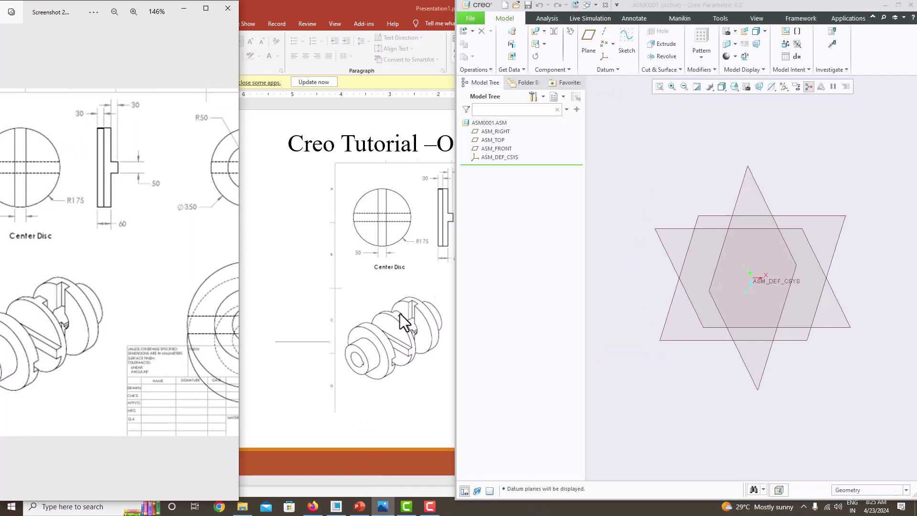
{"action": "left_click_drag", "start_coordinate": [457, 291], "coordinate": [233, 266]}
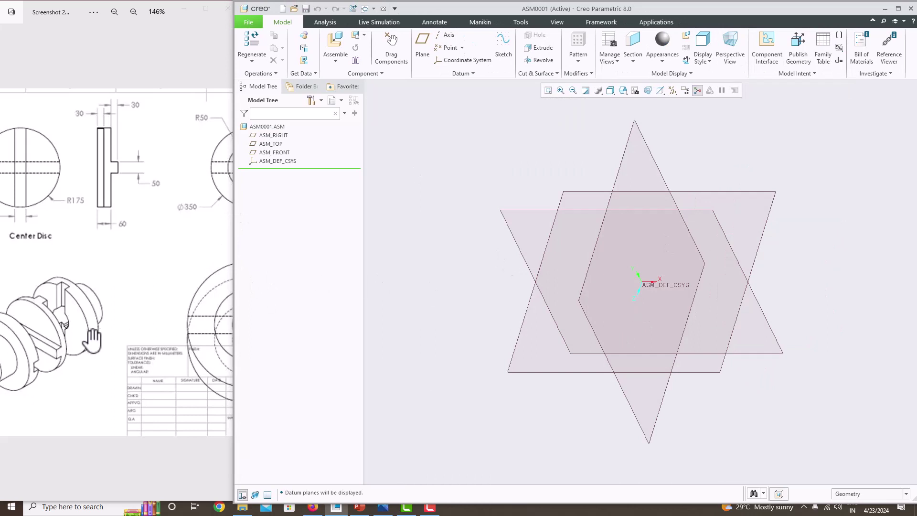
{"action": "scroll", "coordinate": [92, 338], "scroll_direction": "down", "scroll_amount": 2}
{"action": "left_click", "coordinate": [57, 329]}
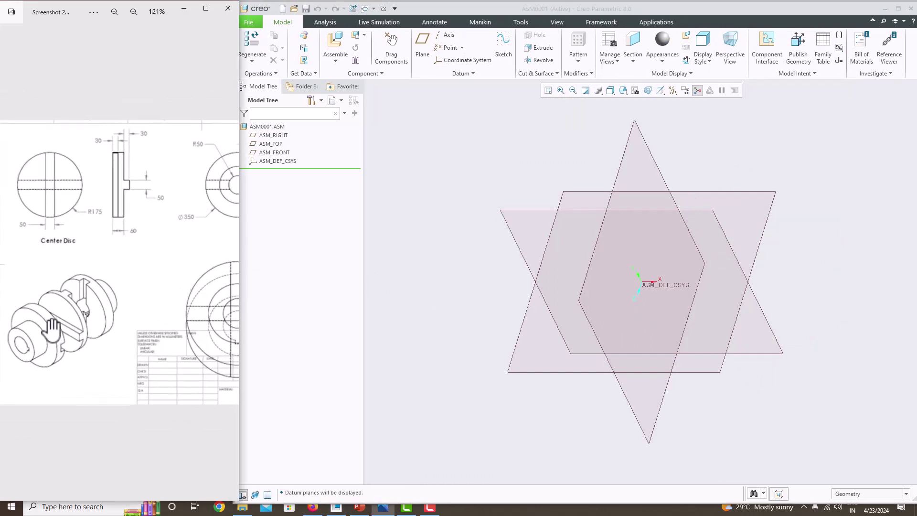
{"action": "scroll", "coordinate": [81, 334], "scroll_direction": "down", "scroll_amount": 4}
{"action": "left_click_drag", "start_coordinate": [176, 329], "coordinate": [70, 322]}
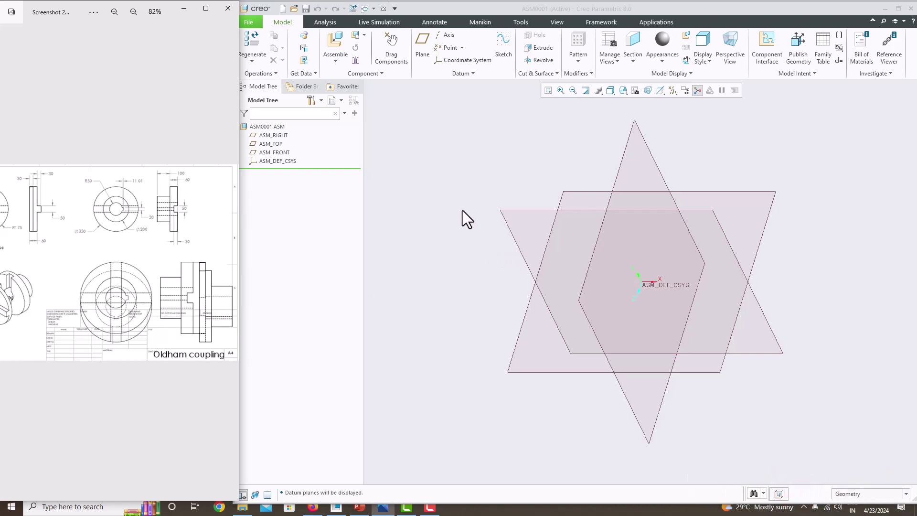
- Add 1_flange.prt to the assembly and fix it with a Default constraint
{"action": "left_click", "coordinate": [333, 61]}
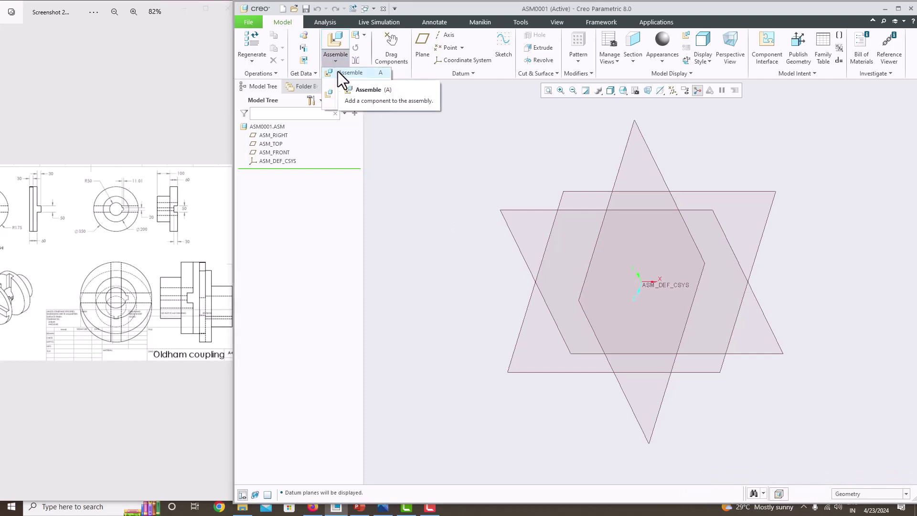
{"action": "left_click", "coordinate": [339, 72]}
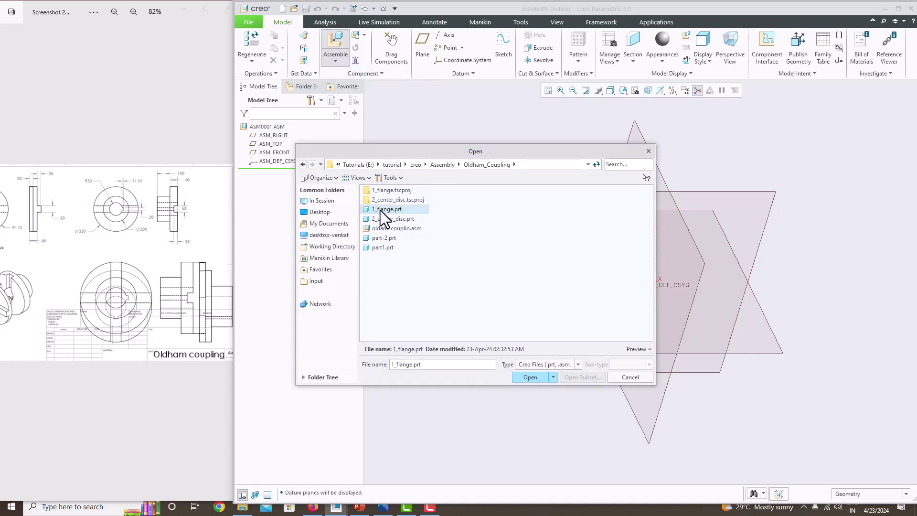
{"action": "left_click", "coordinate": [530, 377]}
{"action": "middle_click_drag", "start_coordinate": [523, 376], "coordinate": [688, 299]}
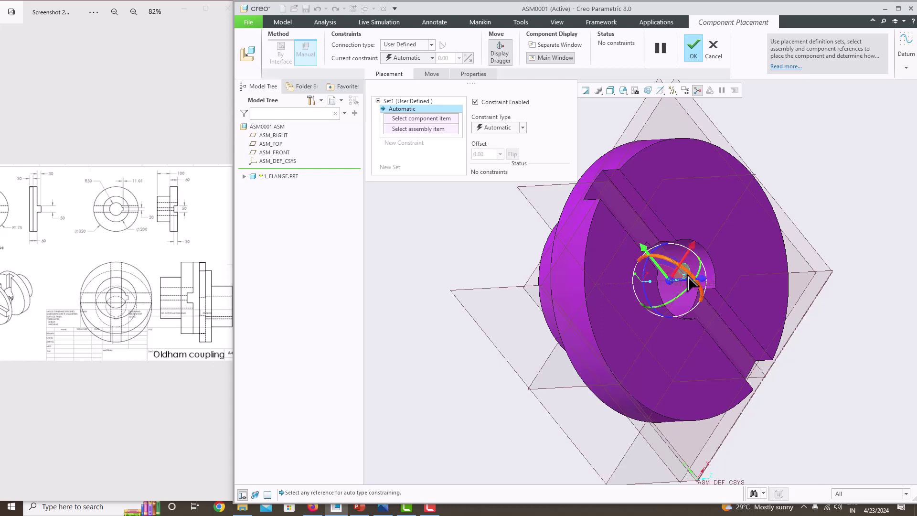
{"action": "left_click_drag", "start_coordinate": [688, 283], "coordinate": [694, 231]}
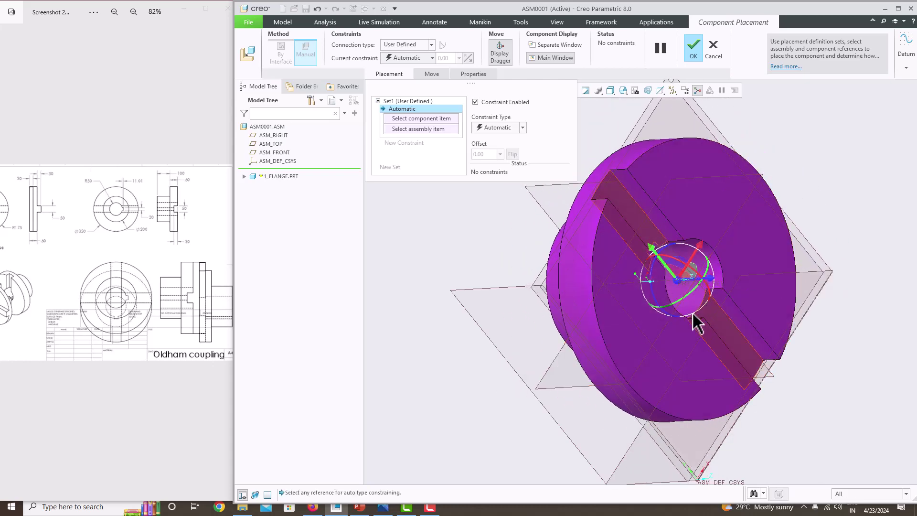
{"action": "left_click", "coordinate": [413, 58]}
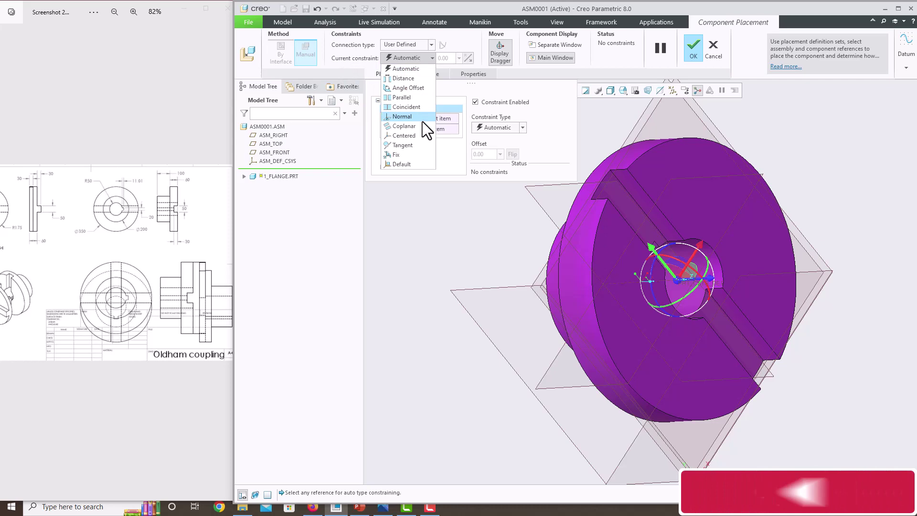
{"action": "left_click", "coordinate": [405, 166]}
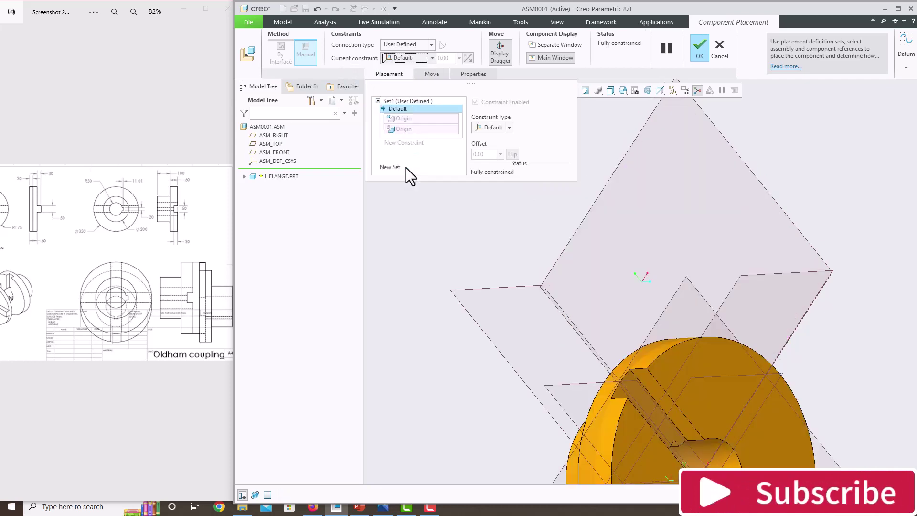
{"action": "scroll", "coordinate": [539, 309], "scroll_direction": "down", "scroll_amount": 5}
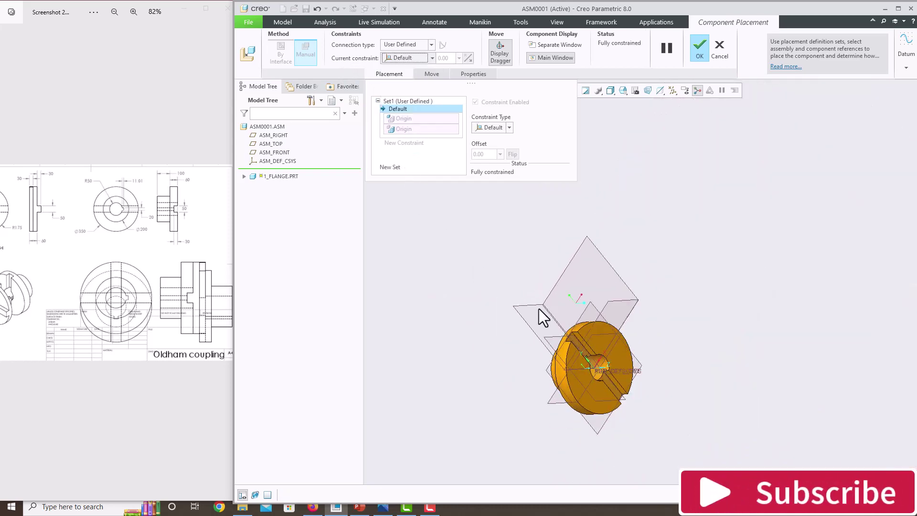
{"action": "scroll", "coordinate": [550, 353], "scroll_direction": "up", "scroll_amount": 3}
{"action": "middle_click_drag", "start_coordinate": [554, 366], "coordinate": [567, 338]}
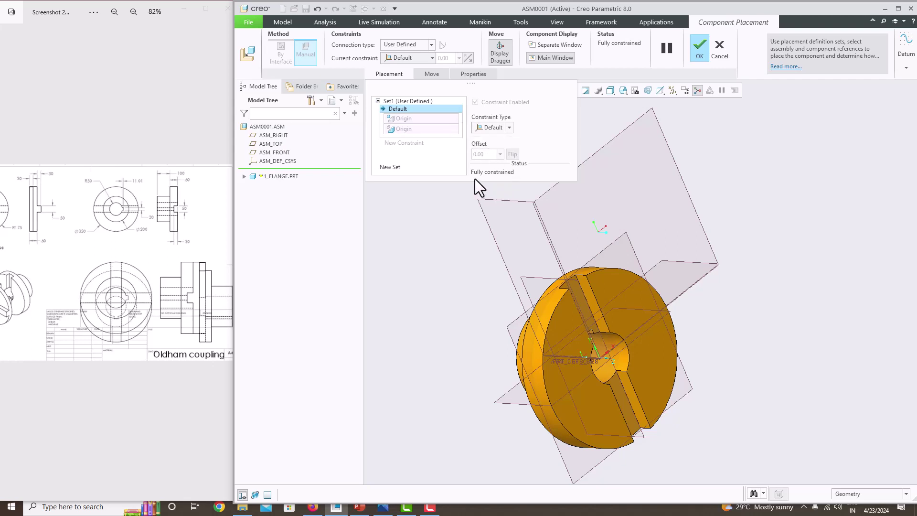
{"action": "left_click", "coordinate": [701, 47]}
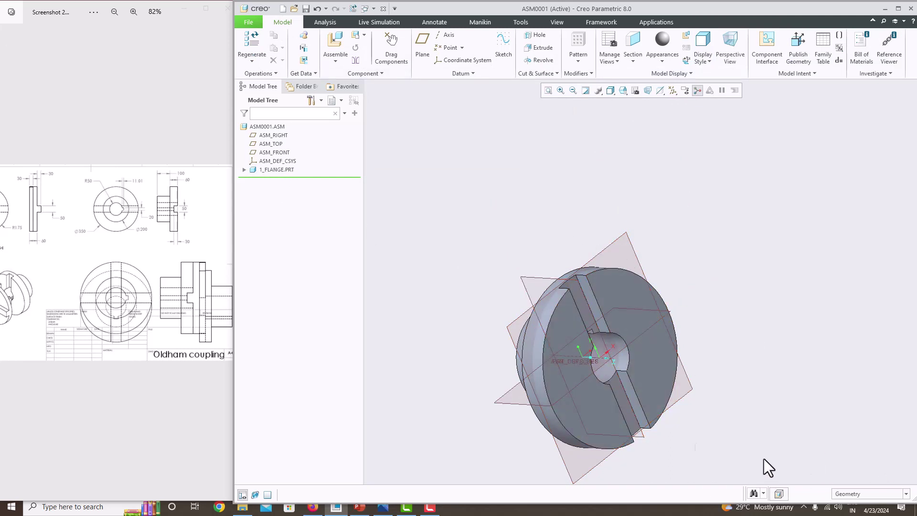
- Hide the datum planes and pan the reference drawing to the Center Disc views
{"action": "left_click", "coordinate": [281, 170]}
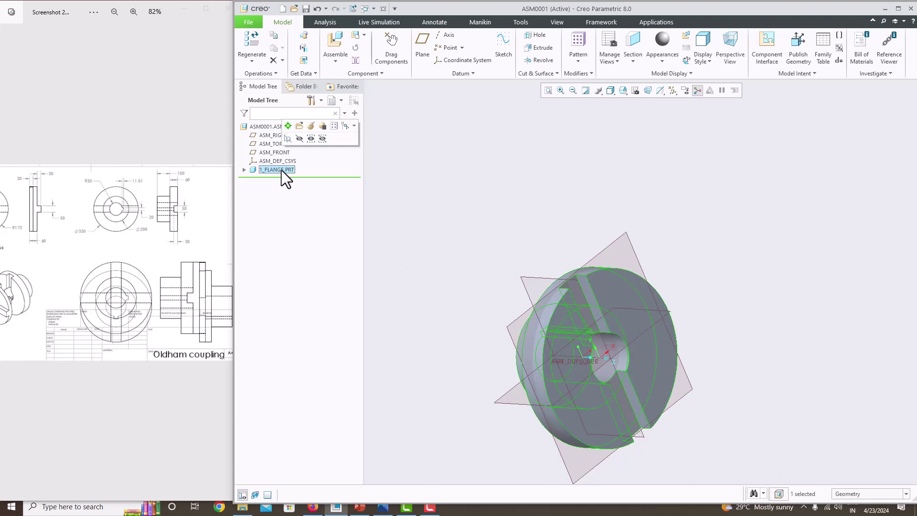
{"action": "left_click", "coordinate": [673, 122]}
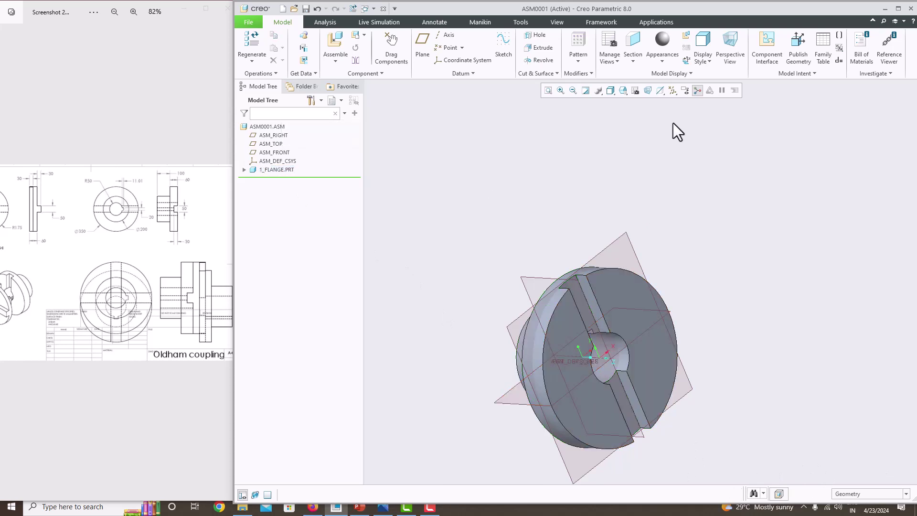
{"action": "left_click", "coordinate": [673, 91]}
{"action": "left_click", "coordinate": [695, 143]}
{"action": "middle_click_drag", "start_coordinate": [600, 225], "coordinate": [593, 280]}
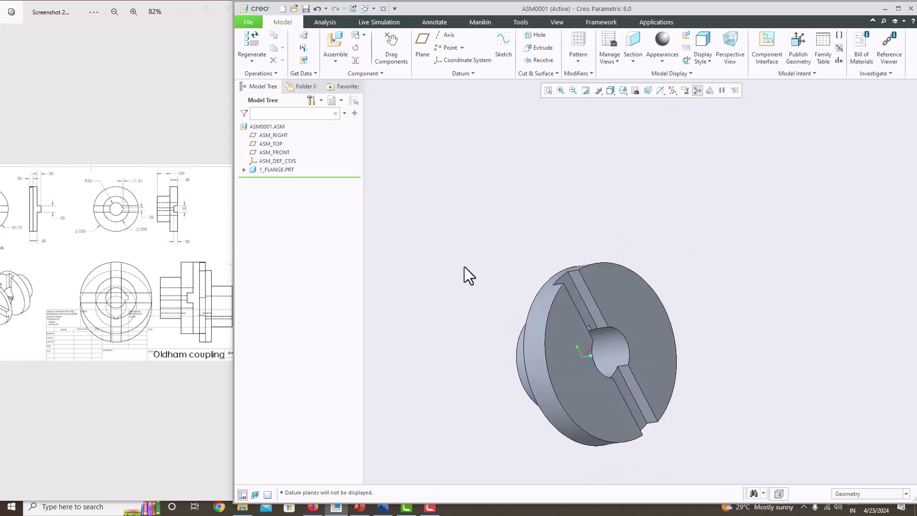
{"action": "left_click", "coordinate": [123, 303]}
{"action": "left_click_drag", "start_coordinate": [123, 303], "coordinate": [159, 308]}
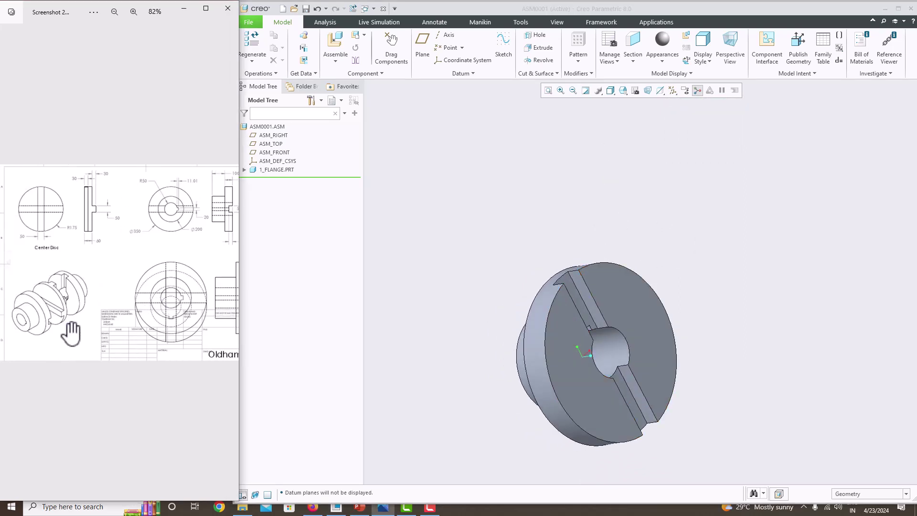
- Load 2_center_disc.prt into the assembly and turn on datum axis display
{"action": "left_click", "coordinate": [342, 45]}
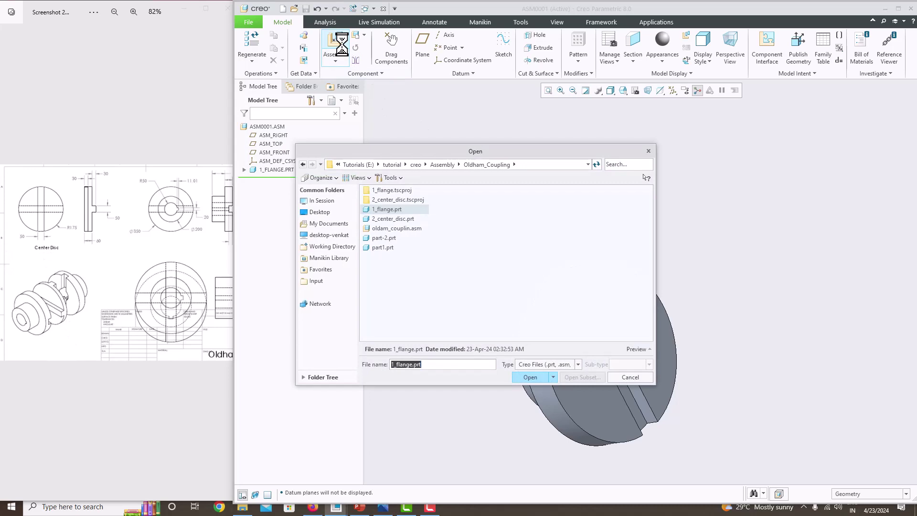
{"action": "left_click", "coordinate": [375, 219]}
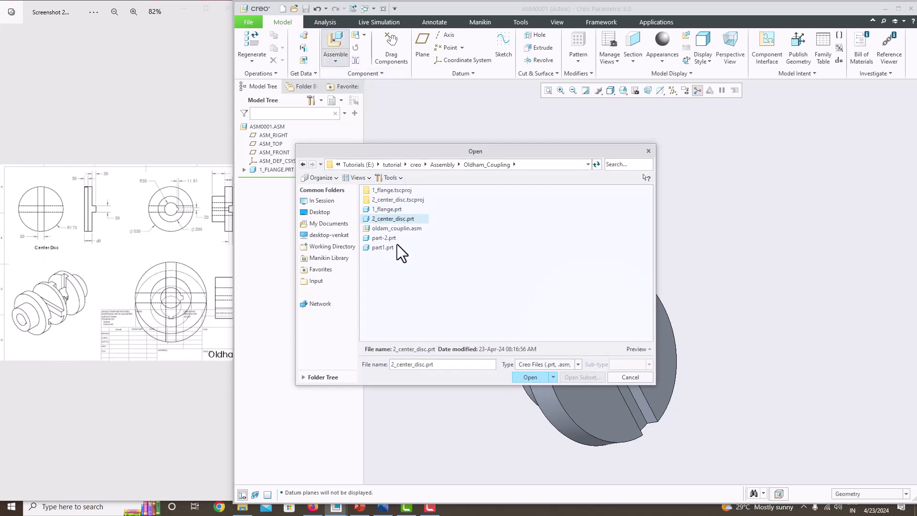
{"action": "left_click", "coordinate": [530, 377]}
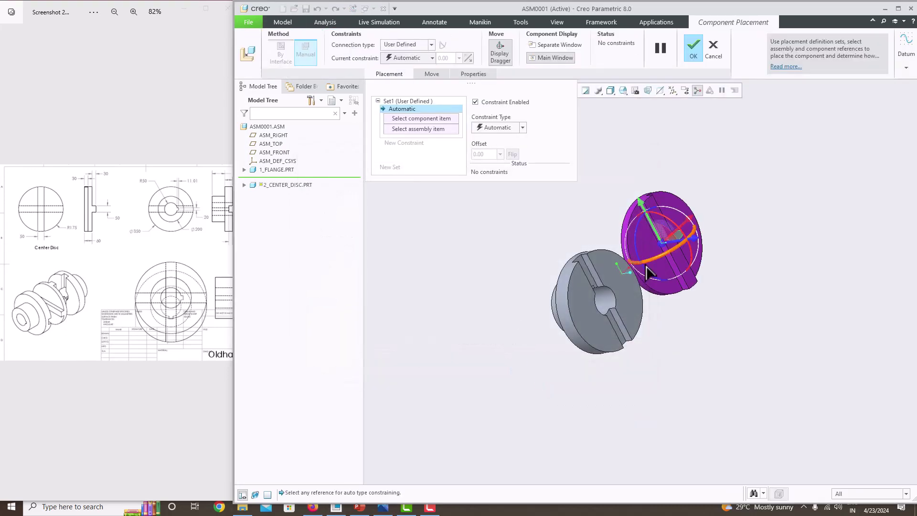
{"action": "middle_click_drag", "start_coordinate": [651, 266], "coordinate": [701, 257]}
{"action": "scroll", "coordinate": [665, 260], "scroll_direction": "up", "scroll_amount": 4}
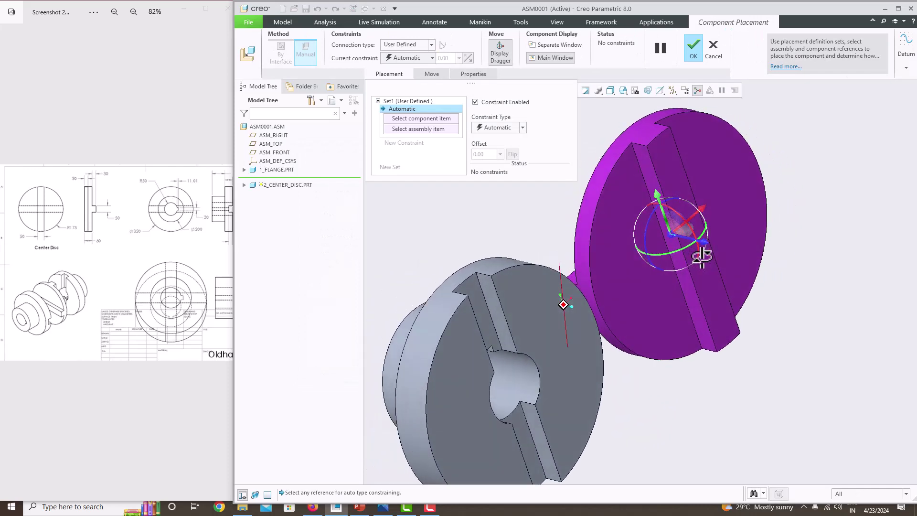
{"action": "left_click", "coordinate": [672, 89]}
{"action": "left_click", "coordinate": [673, 113]}
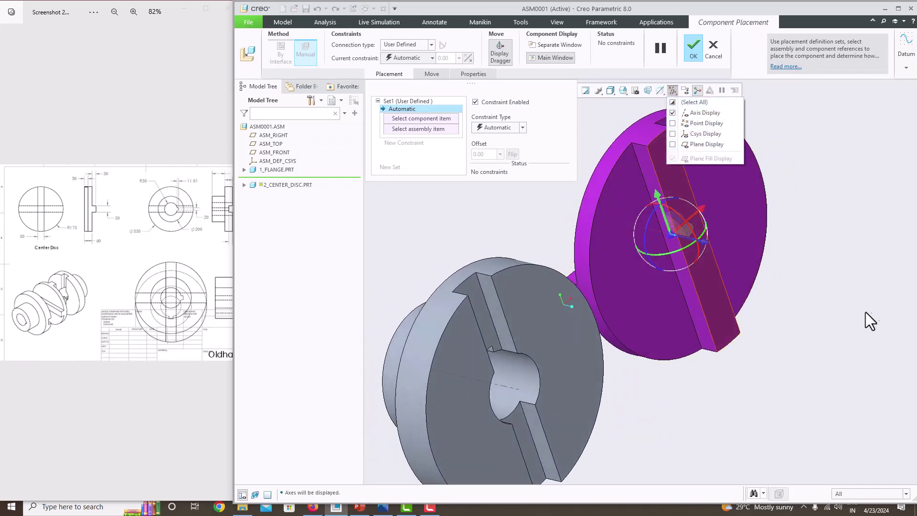
{"action": "middle_click_drag", "start_coordinate": [809, 312], "coordinate": [741, 311]}
- Try a slot-surface constraint between disc and flange, then delete the unwanted constraint
{"action": "left_click", "coordinate": [712, 230]}
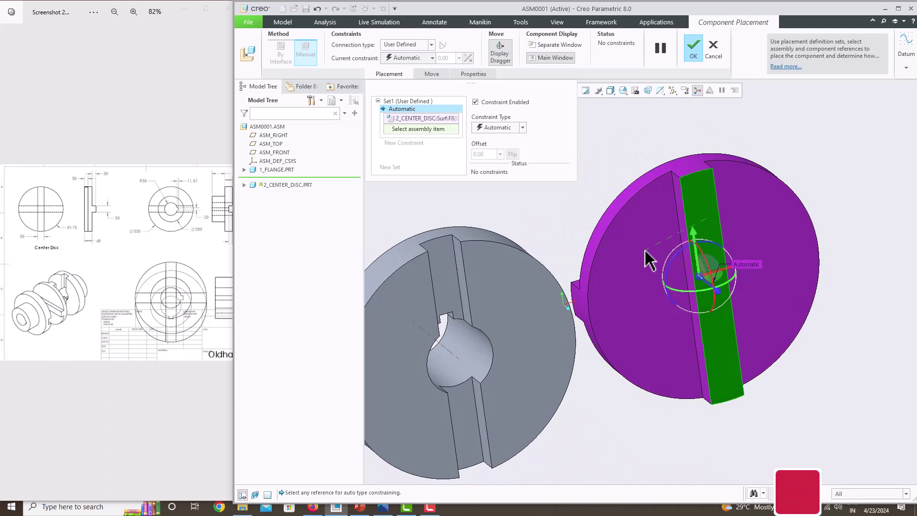
{"action": "left_click", "coordinate": [435, 253]}
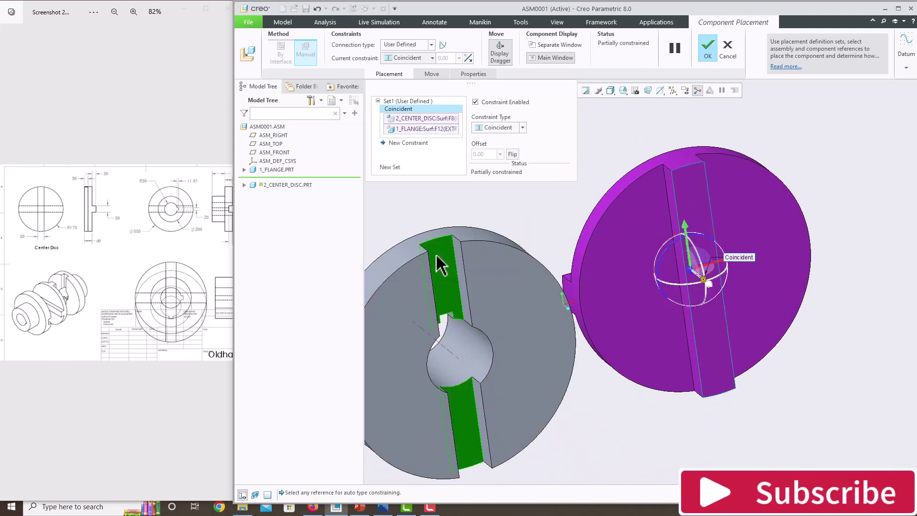
{"action": "left_click", "coordinate": [436, 253]}
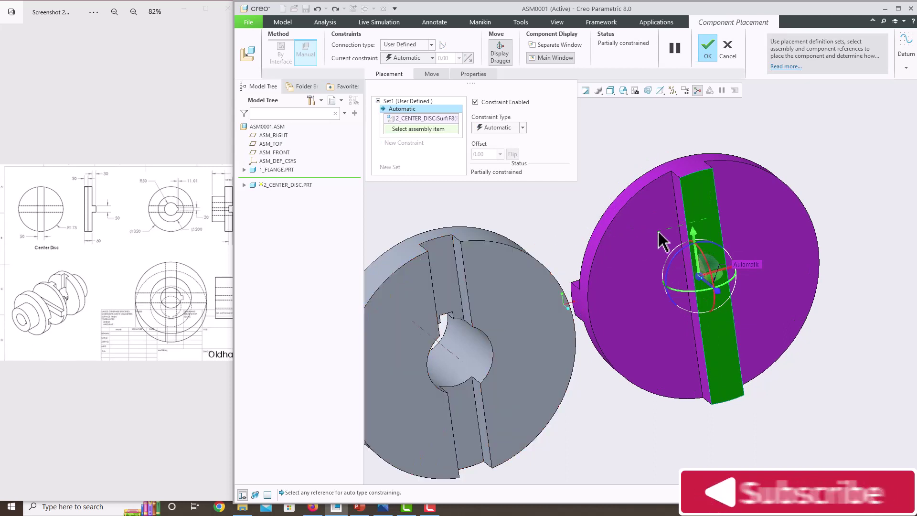
{"action": "right_click", "coordinate": [417, 109]}
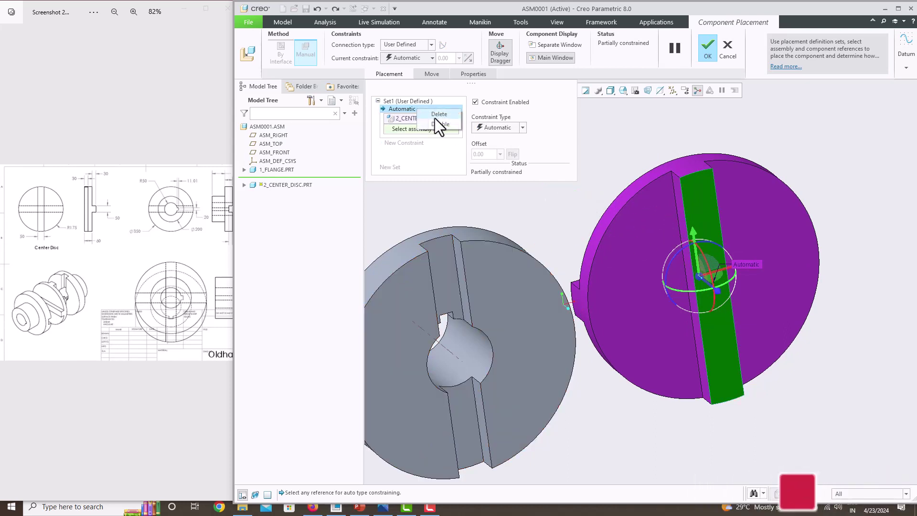
{"action": "left_click", "coordinate": [435, 116]}
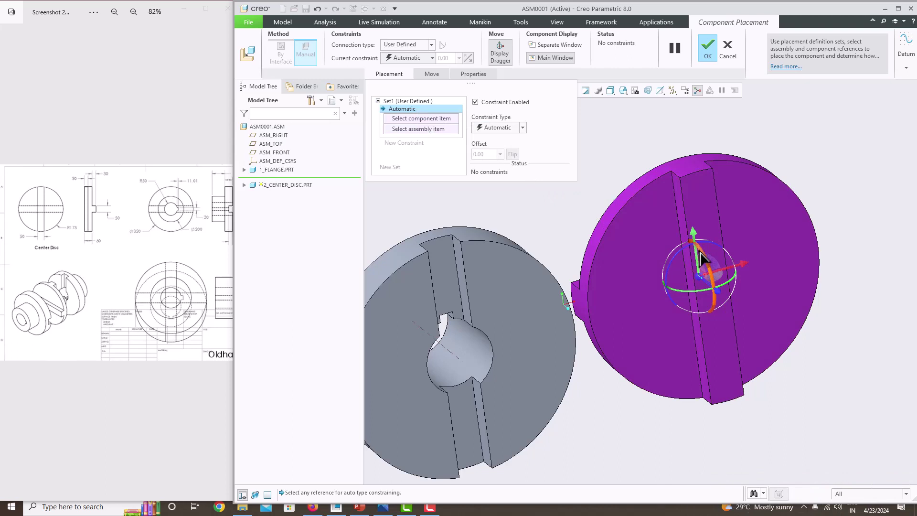
- Rotate and move the center disc toward the flange, then select its slot surface as reference
{"action": "left_click_drag", "start_coordinate": [701, 258], "coordinate": [740, 483]}
{"action": "middle_click_drag", "start_coordinate": [741, 483], "coordinate": [638, 236]}
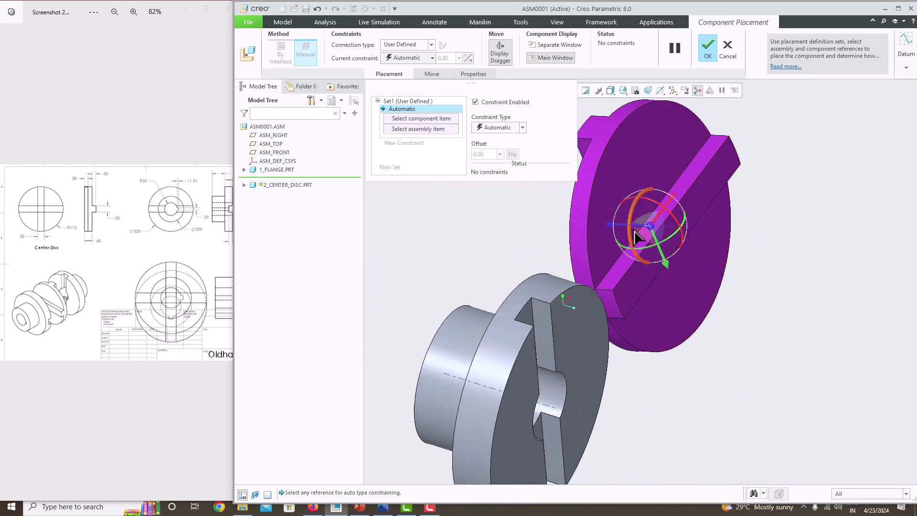
{"action": "left_click_drag", "start_coordinate": [618, 234], "coordinate": [833, 242]}
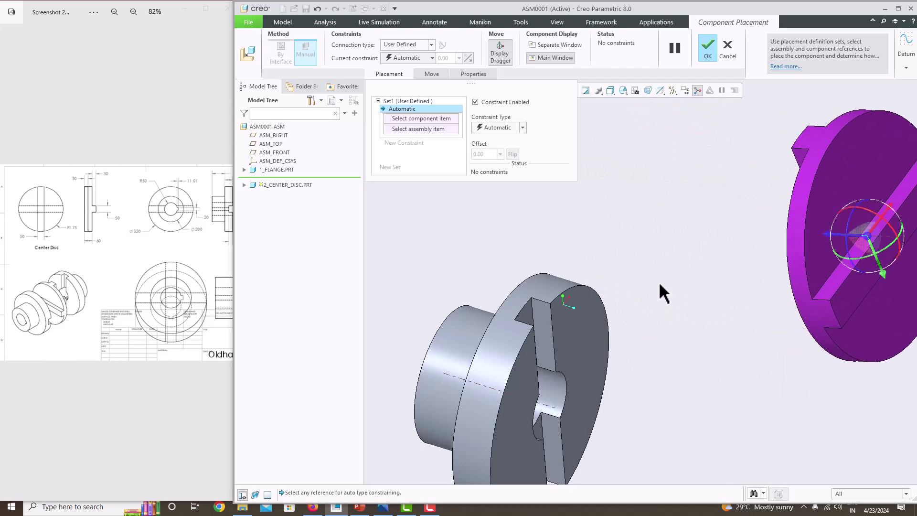
{"action": "middle_click_drag", "start_coordinate": [661, 290], "coordinate": [678, 262]}
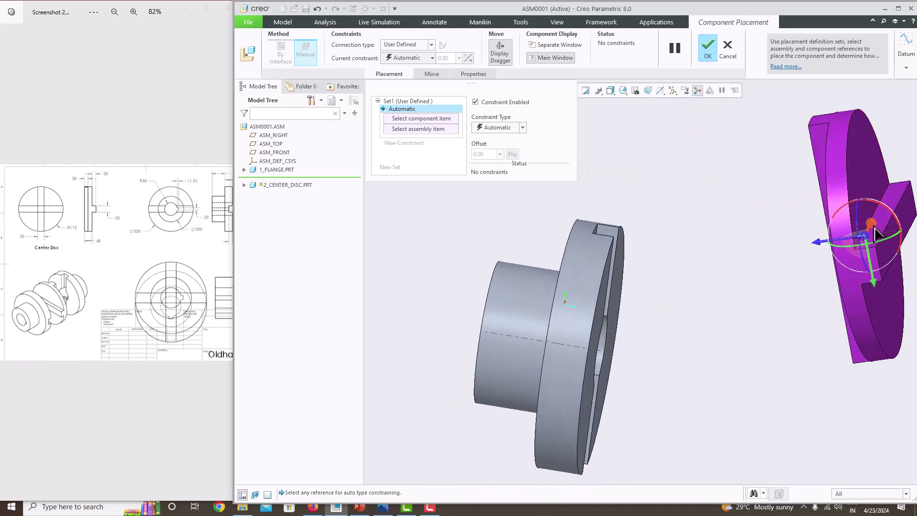
{"action": "left_click_drag", "start_coordinate": [876, 234], "coordinate": [764, 329]}
{"action": "middle_click_drag", "start_coordinate": [764, 329], "coordinate": [698, 281]}
{"action": "scroll", "coordinate": [709, 311], "scroll_direction": "down", "scroll_amount": 3}
{"action": "scroll", "coordinate": [771, 306], "scroll_direction": "up", "scroll_amount": 2}
{"action": "scroll", "coordinate": [736, 296], "scroll_direction": "down", "scroll_amount": 2}
{"action": "scroll", "coordinate": [764, 296], "scroll_direction": "up", "scroll_amount": 3}
{"action": "left_click", "coordinate": [777, 293]}
- Make the disc's slot surface Coincident with the flange's slot surface
{"action": "scroll", "coordinate": [576, 282], "scroll_direction": "down", "scroll_amount": 2}
{"action": "middle_click_drag", "start_coordinate": [608, 286], "coordinate": [578, 291]}
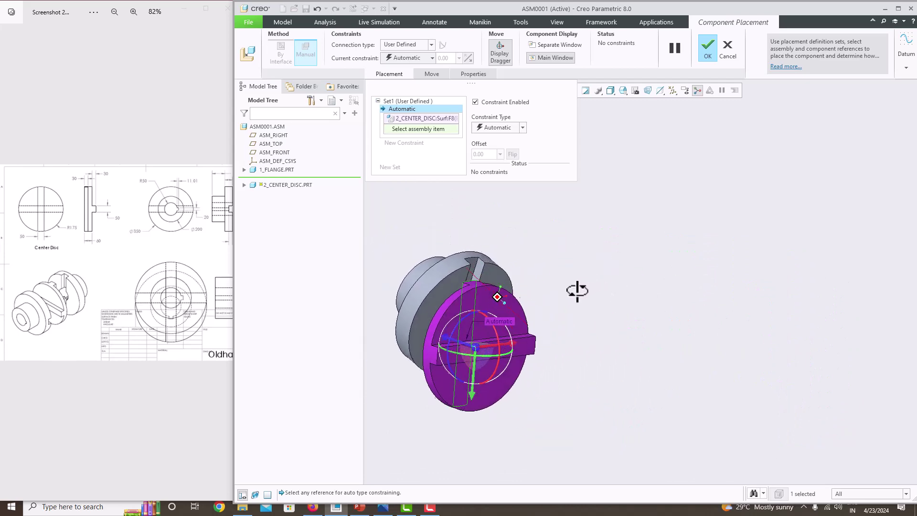
{"action": "scroll", "coordinate": [477, 273], "scroll_direction": "up", "scroll_amount": 5}
{"action": "left_click", "coordinate": [510, 229]}
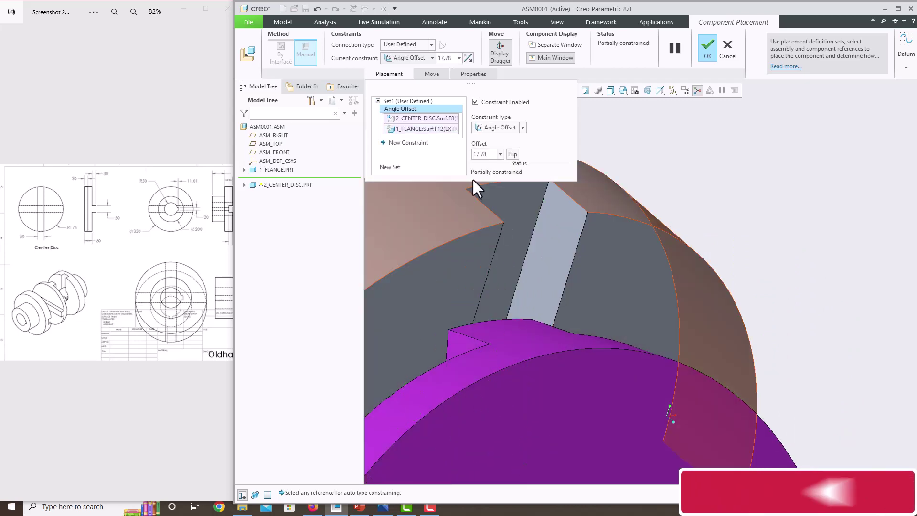
{"action": "left_click", "coordinate": [406, 57]}
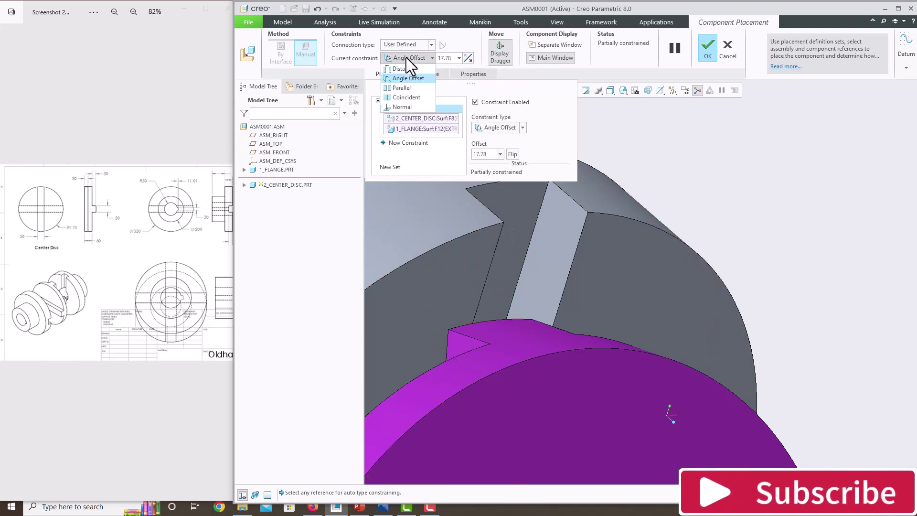
{"action": "left_click", "coordinate": [406, 97]}
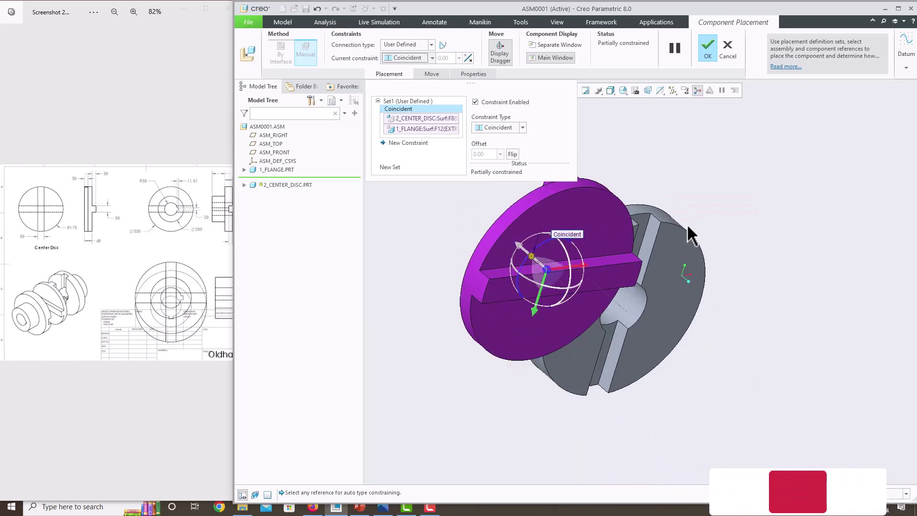
- Add a second Coincident constraint between another disc surface and the flange
{"action": "middle_click_drag", "start_coordinate": [691, 234], "coordinate": [733, 325]}
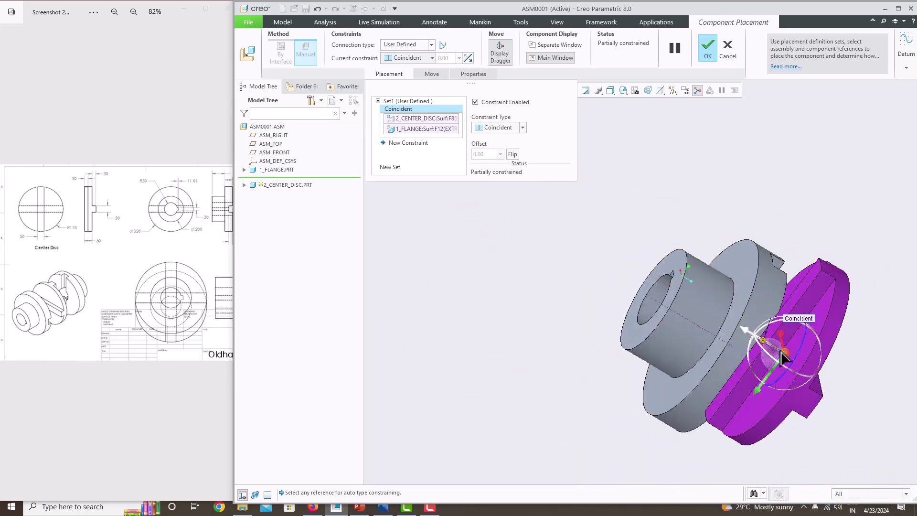
{"action": "left_click_drag", "start_coordinate": [780, 360], "coordinate": [783, 282]}
{"action": "left_click", "coordinate": [780, 276]}
{"action": "middle_click_drag", "start_coordinate": [780, 276], "coordinate": [699, 297]}
{"action": "left_click", "coordinate": [543, 291]}
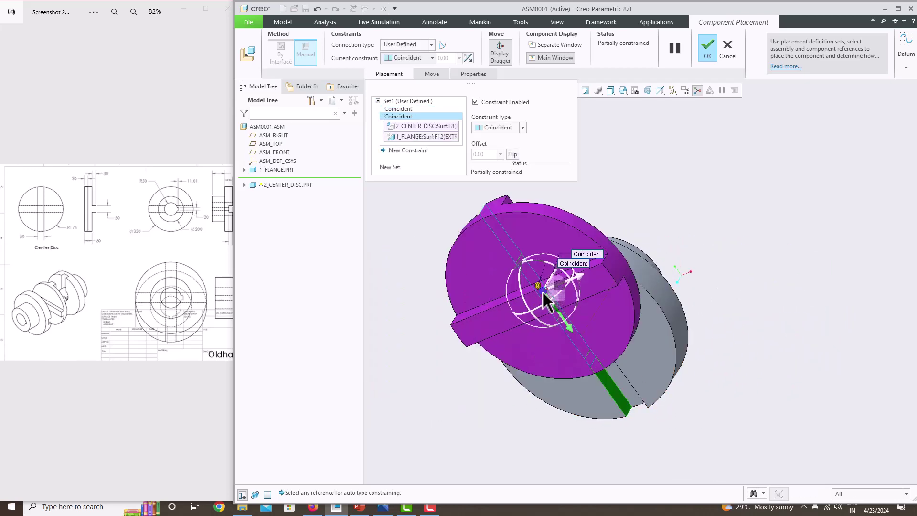
- Slide the disc along its free axis and select its A_1 central axis
{"action": "middle_click_drag", "start_coordinate": [611, 333], "coordinate": [575, 279]}
{"action": "left_click_drag", "start_coordinate": [638, 363], "coordinate": [730, 432]}
{"action": "scroll", "coordinate": [706, 409], "scroll_direction": "down", "scroll_amount": 3}
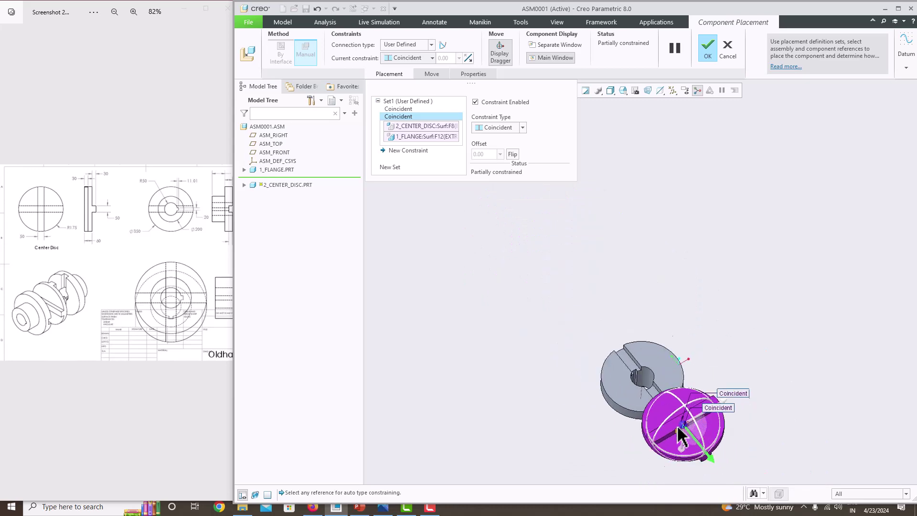
{"action": "scroll", "coordinate": [681, 436], "scroll_direction": "up", "scroll_amount": 5}
{"action": "left_click", "coordinate": [710, 392]}
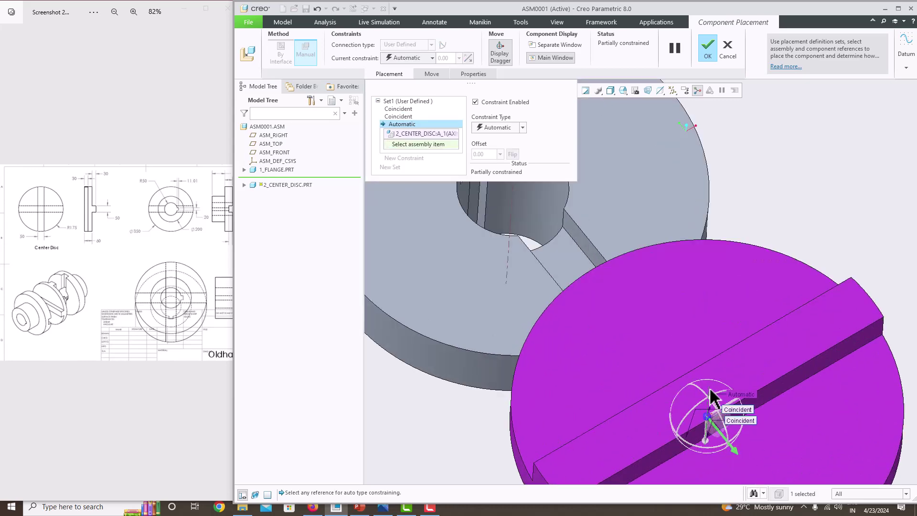
- Make the disc's A_1 axis Coincident with the flange's hole axis and accept the placement
{"action": "left_click", "coordinate": [513, 220]}
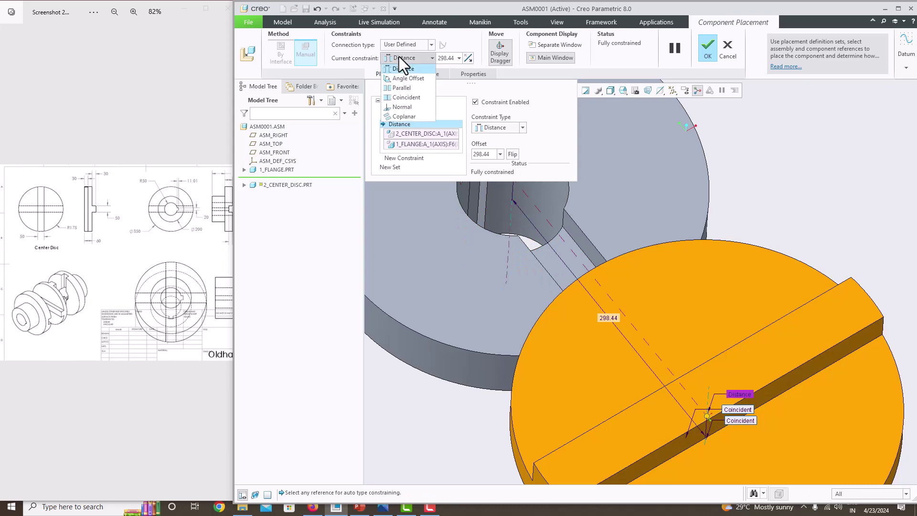
{"action": "left_click", "coordinate": [410, 96]}
{"action": "mouse_move", "coordinate": [614, 277]}
{"action": "middle_mouse_down"}
{"action": "mouse_move", "coordinate": [621, 287]}
{"action": "mouse_move", "coordinate": [686, 247]}
{"action": "mouse_move", "coordinate": [671, 313]}
{"action": "mouse_move", "coordinate": [692, 360]}
{"action": "mouse_move", "coordinate": [611, 285]}
{"action": "middle_mouse_up"}
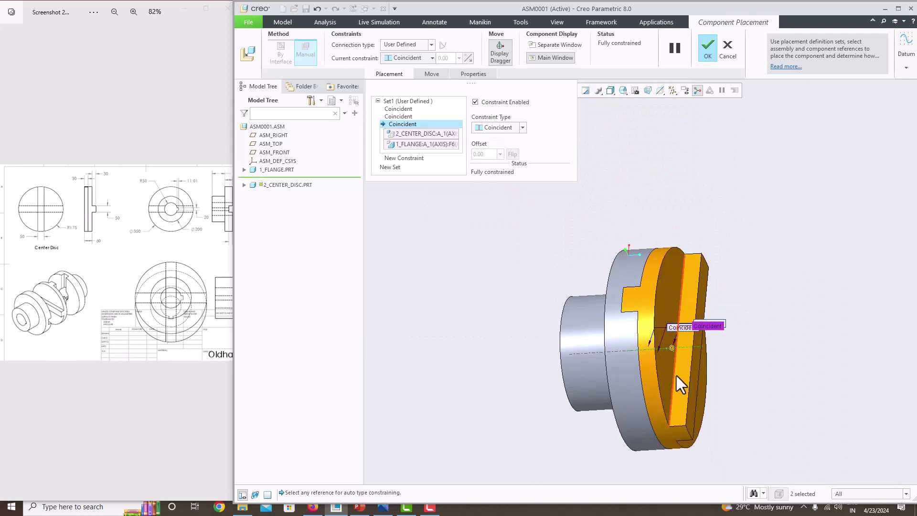
{"action": "scroll", "coordinate": [681, 401], "scroll_direction": "up", "scroll_amount": 3}
{"action": "scroll", "coordinate": [683, 410], "scroll_direction": "down", "scroll_amount": 3}
{"action": "middle_click_drag", "start_coordinate": [683, 410], "coordinate": [706, 215]}
{"action": "middle_click", "coordinate": [703, 184]}
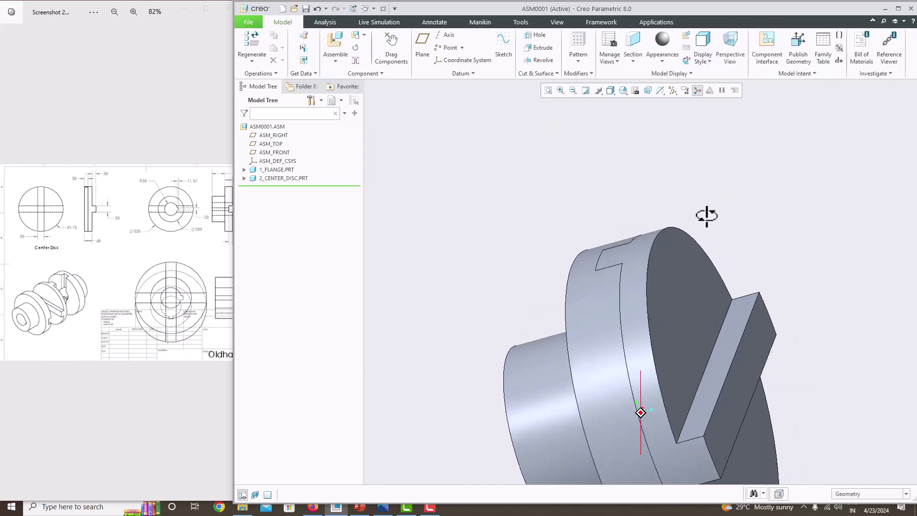
- Inspect the assembled flange and disc, then start Assemble to pick another Oldham_Coupling part
{"action": "scroll", "coordinate": [618, 311], "scroll_direction": "up", "scroll_amount": 3}
{"action": "middle_click_drag", "start_coordinate": [628, 328], "coordinate": [606, 345]}
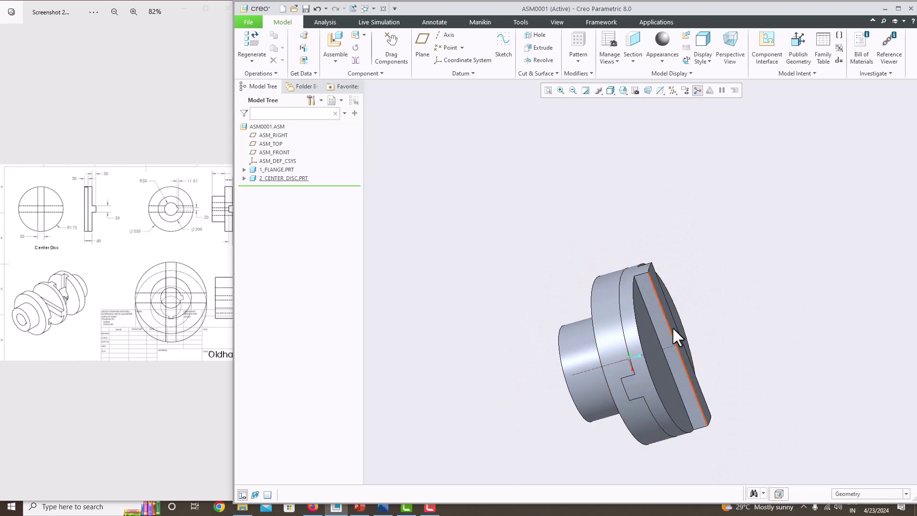
{"action": "scroll", "coordinate": [673, 328], "scroll_direction": "up", "scroll_amount": 4}
{"action": "scroll", "coordinate": [601, 319], "scroll_direction": "down", "scroll_amount": 4}
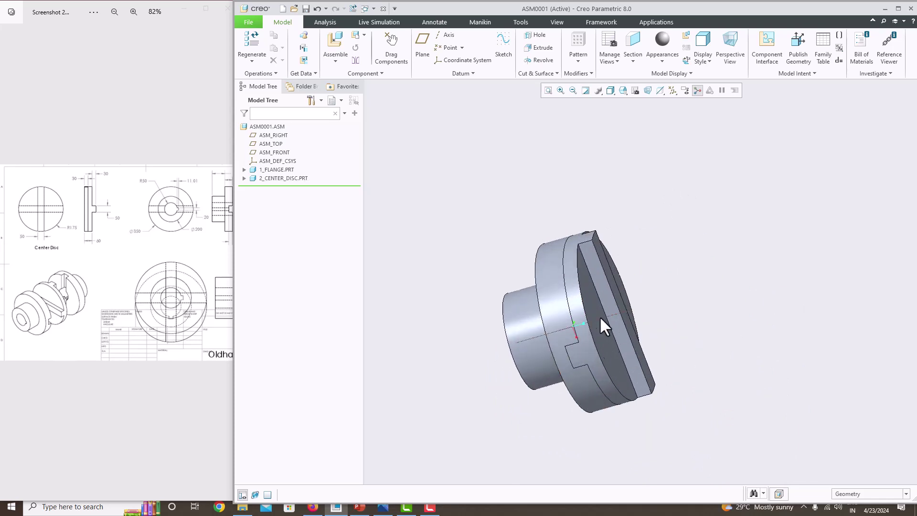
{"action": "left_click", "coordinate": [323, 45]}
- Load 1_flange.prt again as a second flange component
{"action": "left_click", "coordinate": [385, 209]}
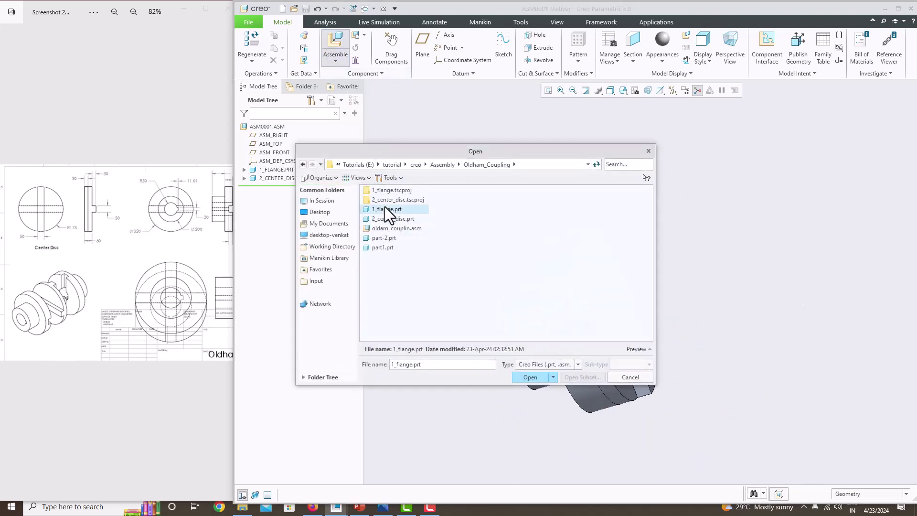
{"action": "left_click", "coordinate": [530, 378]}
{"action": "middle_click_drag", "start_coordinate": [592, 397], "coordinate": [652, 418]}
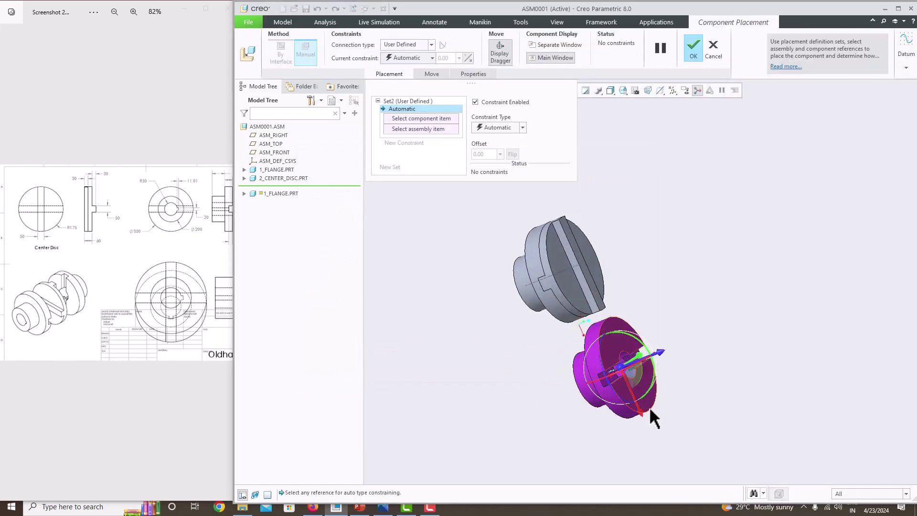
{"action": "scroll", "coordinate": [634, 391], "scroll_direction": "down", "scroll_amount": 8}
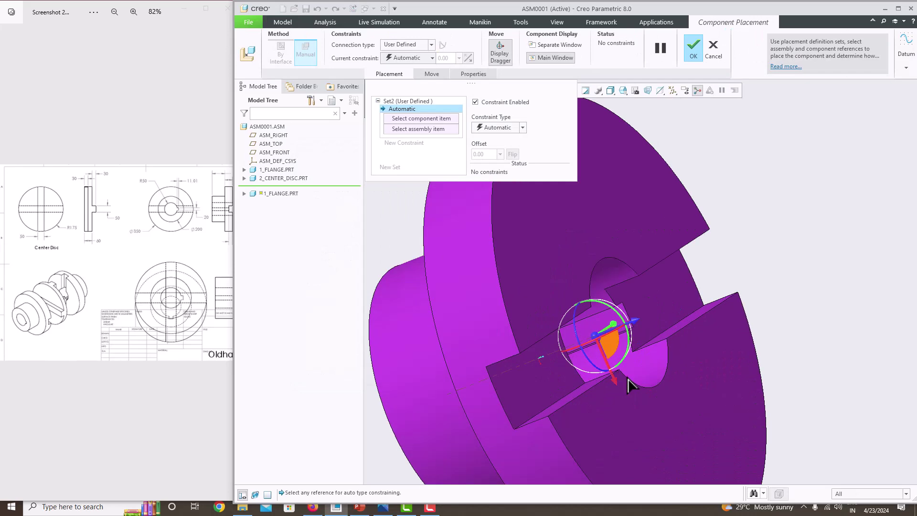
{"action": "middle_click_drag", "start_coordinate": [620, 378], "coordinate": [591, 339]}
{"action": "scroll", "coordinate": [591, 339], "scroll_direction": "up", "scroll_amount": 2}
{"action": "scroll", "coordinate": [686, 287], "scroll_direction": "up", "scroll_amount": 5}
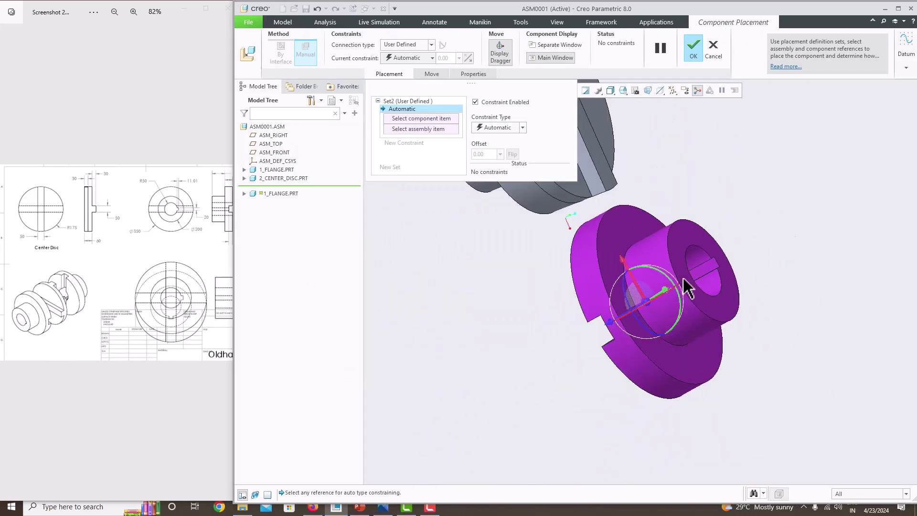
- Spin the new flange so its slot lines up with the center disc
{"action": "left_click_drag", "start_coordinate": [686, 287], "coordinate": [682, 292]}
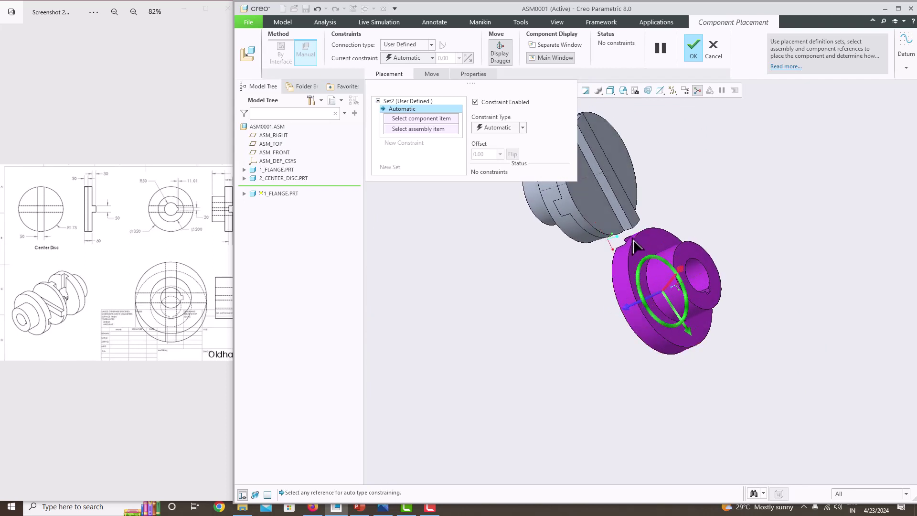
{"action": "middle_click_drag", "start_coordinate": [639, 246], "coordinate": [702, 219]}
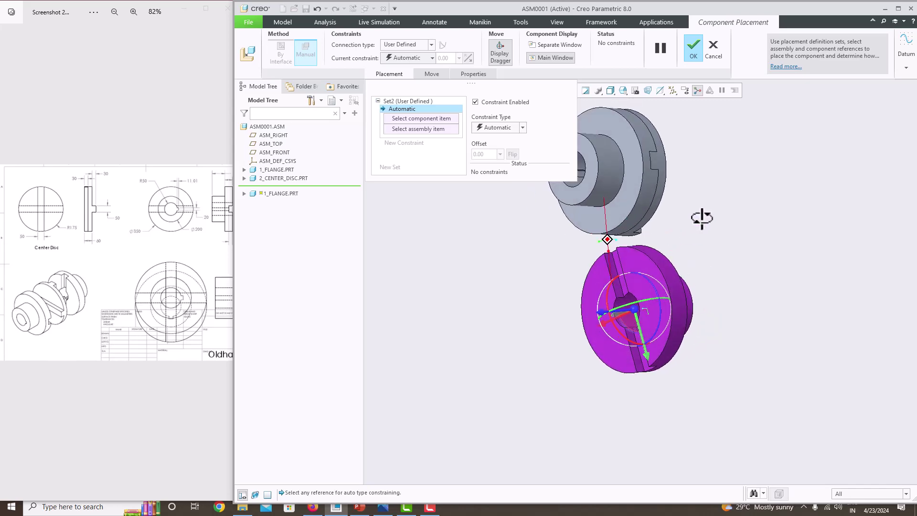
{"action": "scroll", "coordinate": [635, 306], "scroll_direction": "up", "scroll_amount": 3}
{"action": "scroll", "coordinate": [616, 287], "scroll_direction": "down", "scroll_amount": 7}
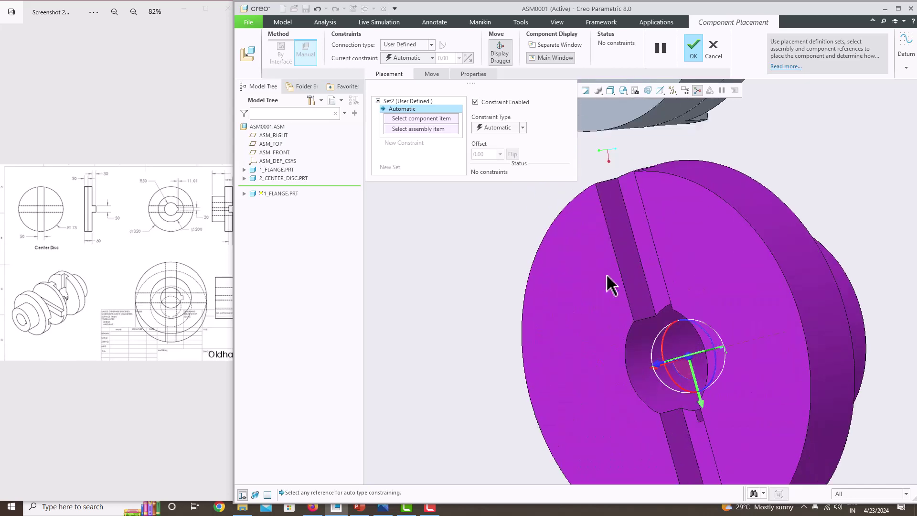
{"action": "scroll", "coordinate": [640, 249], "scroll_direction": "up", "scroll_amount": 4}
{"action": "middle_click_drag", "start_coordinate": [640, 249], "coordinate": [581, 267]}
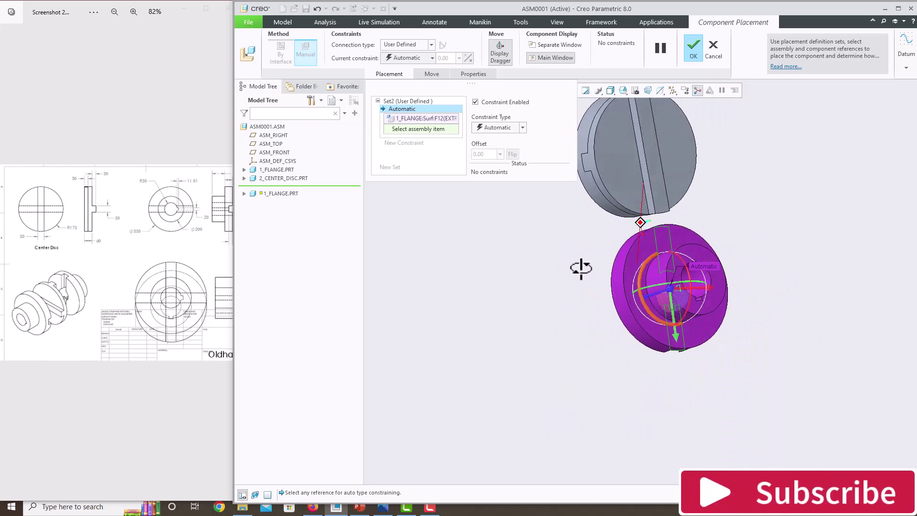
- Make one flange slot face Coincident with the disc's tongue face
{"action": "left_click", "coordinate": [661, 177]}
{"action": "middle_click_drag", "start_coordinate": [662, 236], "coordinate": [802, 215]}
{"action": "scroll", "coordinate": [637, 265], "scroll_direction": "up", "scroll_amount": 2}
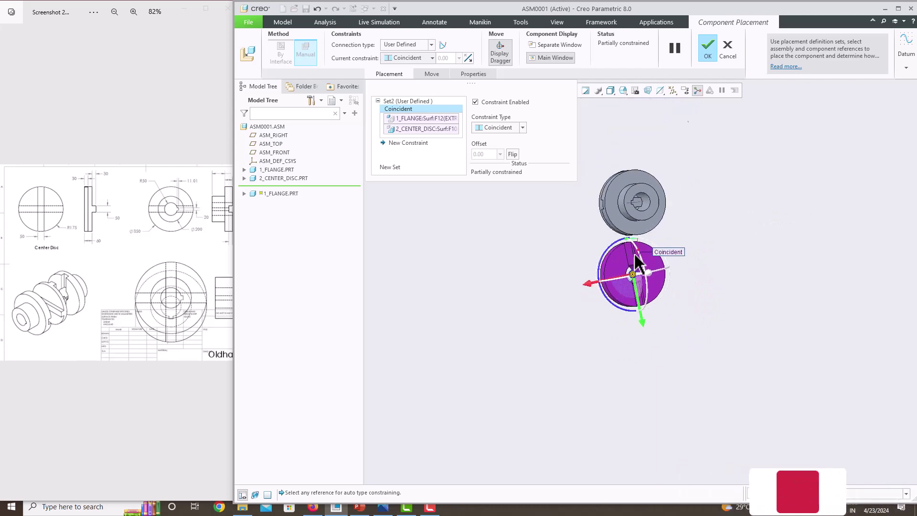
{"action": "scroll", "coordinate": [638, 264], "scroll_direction": "down", "scroll_amount": 6}
- Make the other flange slot face Coincident with the disc's opposite tongue face
{"action": "left_click", "coordinate": [640, 263]}
{"action": "scroll", "coordinate": [668, 267], "scroll_direction": "up", "scroll_amount": 3}
{"action": "middle_click_drag", "start_coordinate": [686, 273], "coordinate": [575, 289]}
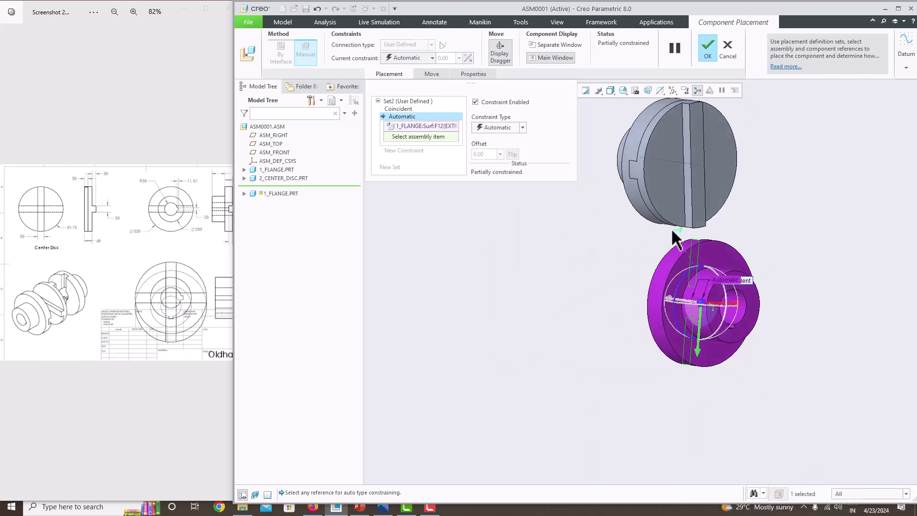
{"action": "left_click", "coordinate": [694, 205]}
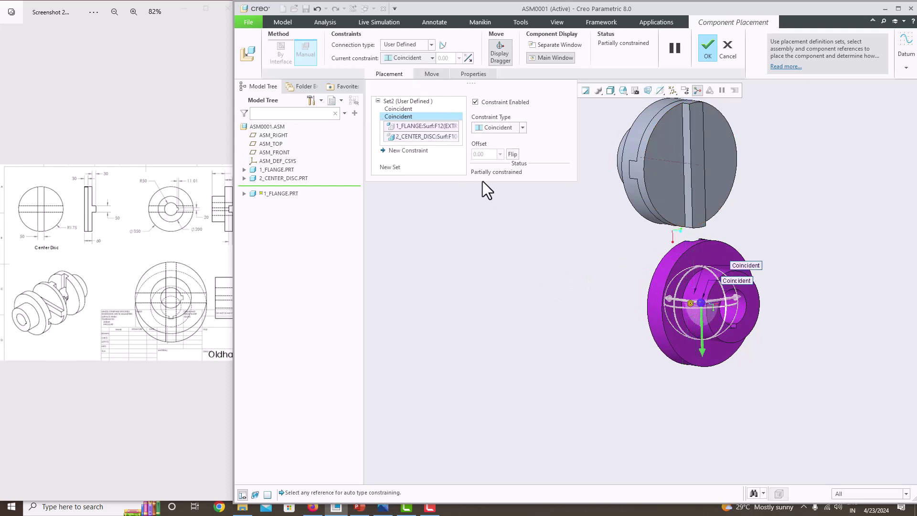
{"action": "middle_click_drag", "start_coordinate": [724, 330], "coordinate": [672, 297]}
{"action": "scroll", "coordinate": [664, 284], "scroll_direction": "down", "scroll_amount": 5}
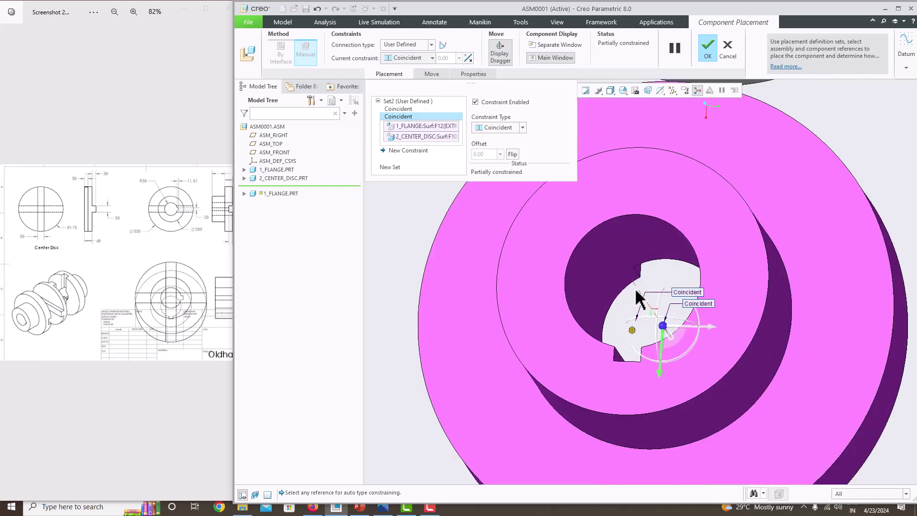
- Make the second flange's A_2 axis Coincident with the disc's A_1 axis
{"action": "left_click", "coordinate": [635, 287]}
{"action": "scroll", "coordinate": [635, 289], "scroll_direction": "up", "scroll_amount": 5}
{"action": "middle_click_drag", "start_coordinate": [641, 300], "coordinate": [703, 298]}
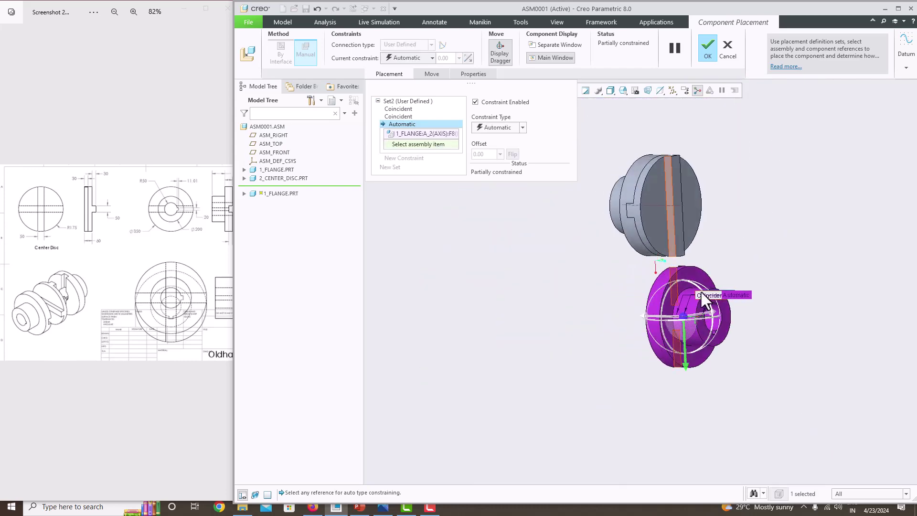
{"action": "left_click", "coordinate": [674, 207]}
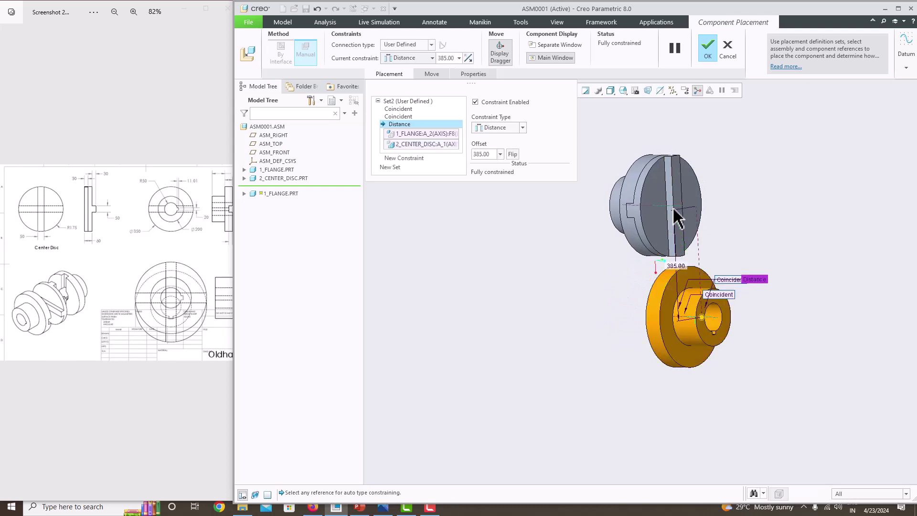
{"action": "left_click", "coordinate": [409, 57]}
{"action": "left_click", "coordinate": [405, 97]}
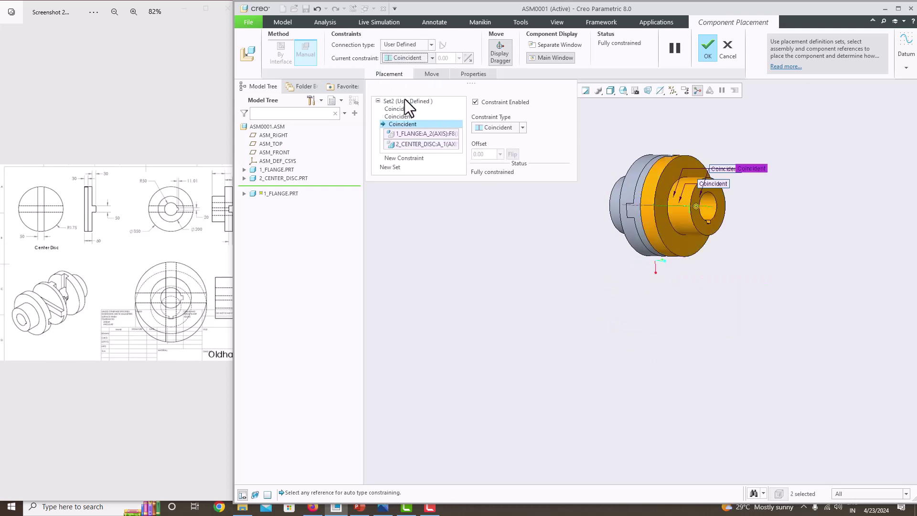
{"action": "middle_click_drag", "start_coordinate": [588, 243], "coordinate": [620, 248]}
{"action": "scroll", "coordinate": [692, 262], "scroll_direction": "up", "scroll_amount": 2}
{"action": "scroll", "coordinate": [692, 262], "scroll_direction": "down", "scroll_amount": 8}
{"action": "scroll", "coordinate": [691, 309], "scroll_direction": "down", "scroll_amount": 5}
{"action": "scroll", "coordinate": [692, 309], "scroll_direction": "up", "scroll_amount": 5}
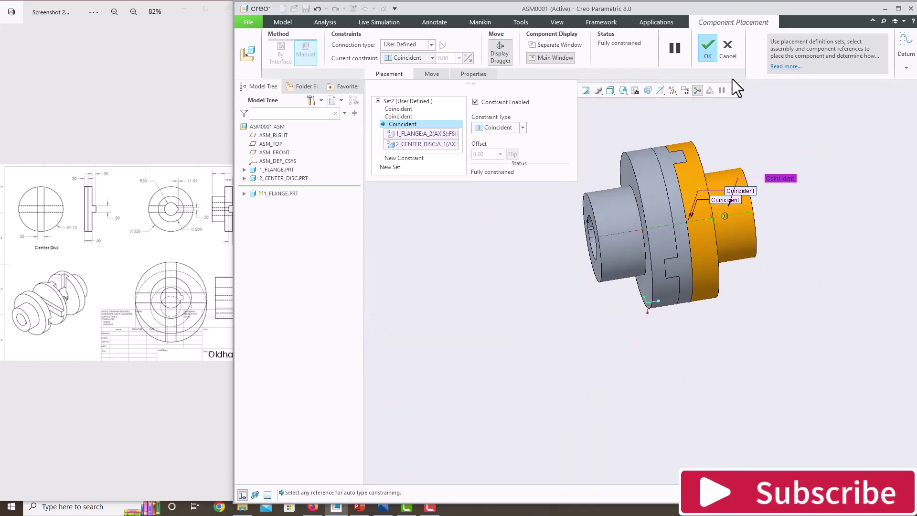
{"action": "middle_click", "coordinate": [770, 306]}
{"action": "scroll", "coordinate": [701, 339], "scroll_direction": "up", "scroll_amount": 2}
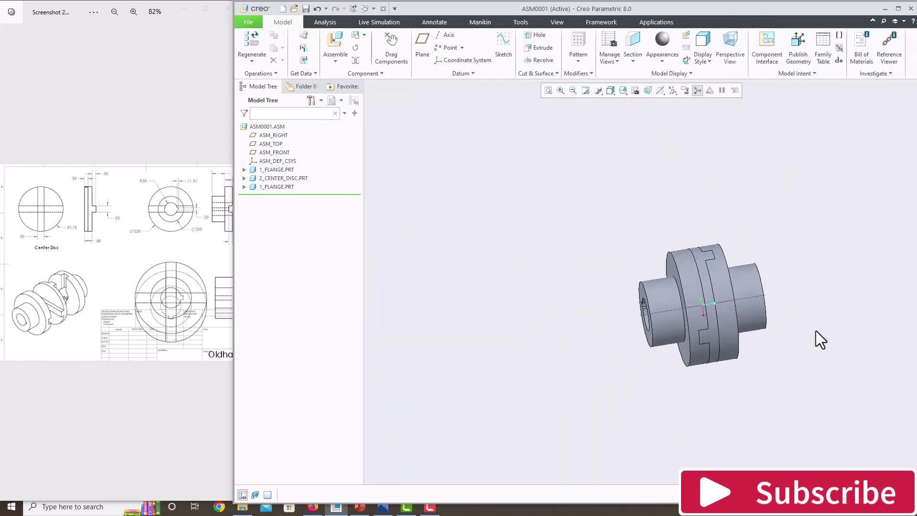
{"action": "scroll", "coordinate": [814, 374], "scroll_direction": "down", "scroll_amount": 2}
{"action": "mouse_move", "coordinate": [814, 375]}
{"action": "middle_mouse_down"}
{"action": "mouse_move", "coordinate": [714, 342]}
{"action": "mouse_move", "coordinate": [758, 344]}
{"action": "mouse_move", "coordinate": [754, 331]}
{"action": "mouse_move", "coordinate": [736, 325]}
{"action": "middle_mouse_up"}
{"action": "mouse_move", "coordinate": [683, 284]}
{"action": "middle_mouse_down"}
{"action": "mouse_move", "coordinate": [692, 281]}
{"action": "mouse_move", "coordinate": [696, 307]}
{"action": "mouse_move", "coordinate": [592, 272]}
{"action": "mouse_move", "coordinate": [617, 283]}
{"action": "mouse_move", "coordinate": [628, 269]}
{"action": "mouse_move", "coordinate": [692, 258]}
{"action": "mouse_move", "coordinate": [640, 262]}
{"action": "mouse_move", "coordinate": [683, 277]}
{"action": "middle_mouse_up"}
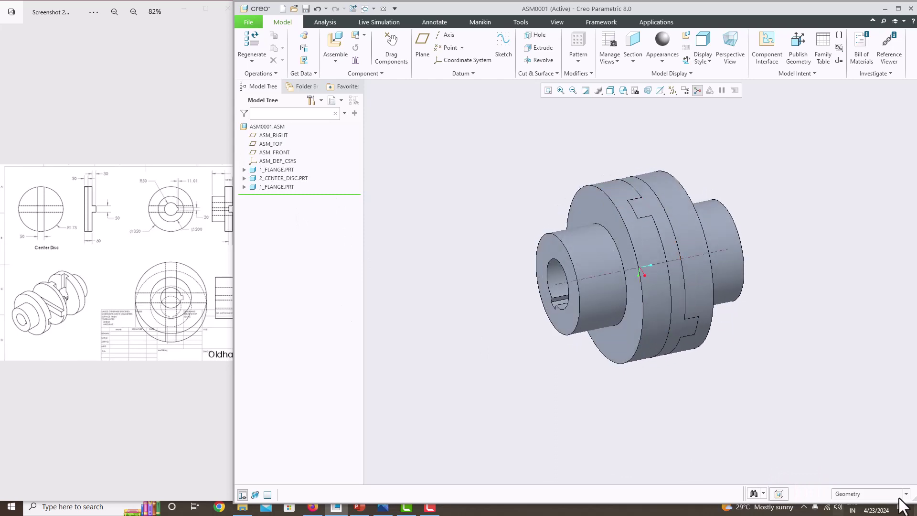
{"action": "left_click", "coordinate": [215, 293]}
{"action": "left_click_drag", "start_coordinate": [215, 293], "coordinate": [95, 274]}
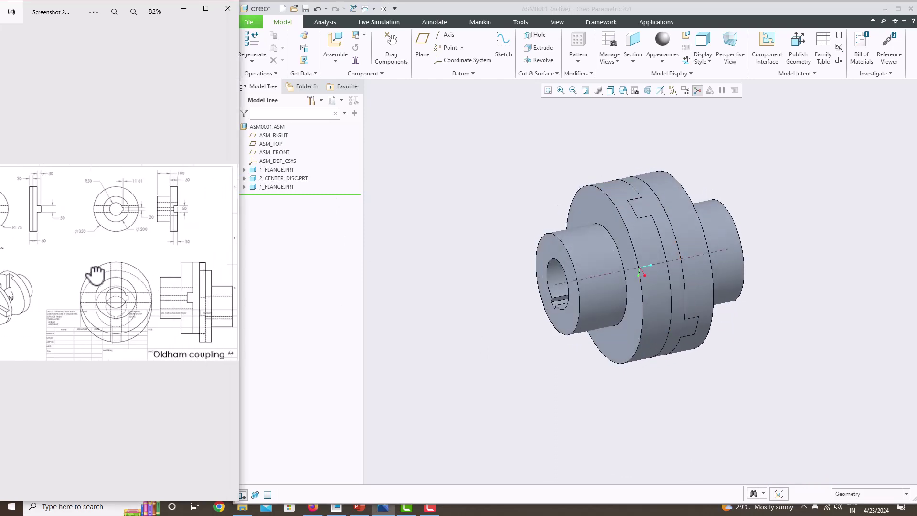
{"action": "left_click", "coordinate": [431, 330]}
{"action": "mouse_move", "coordinate": [640, 328]}
{"action": "middle_mouse_down"}
{"action": "mouse_move", "coordinate": [717, 306]}
{"action": "mouse_move", "coordinate": [598, 314]}
{"action": "middle_mouse_up"}
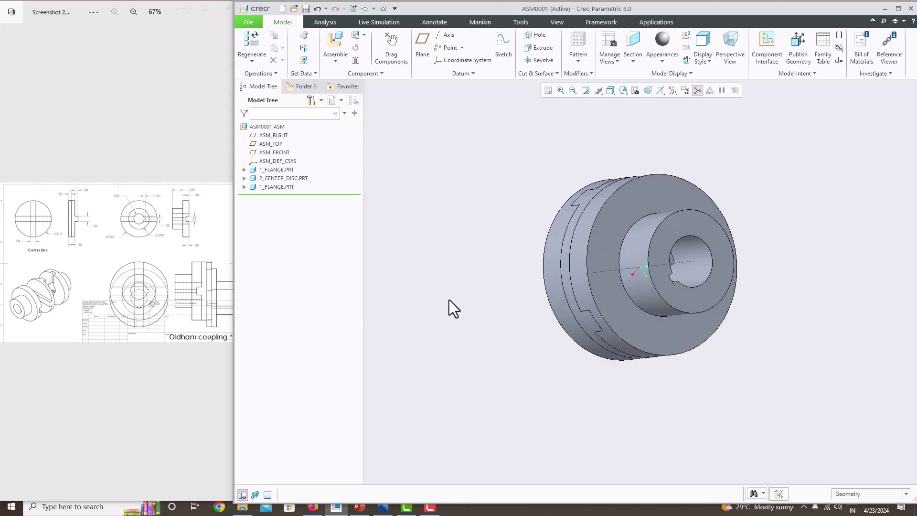